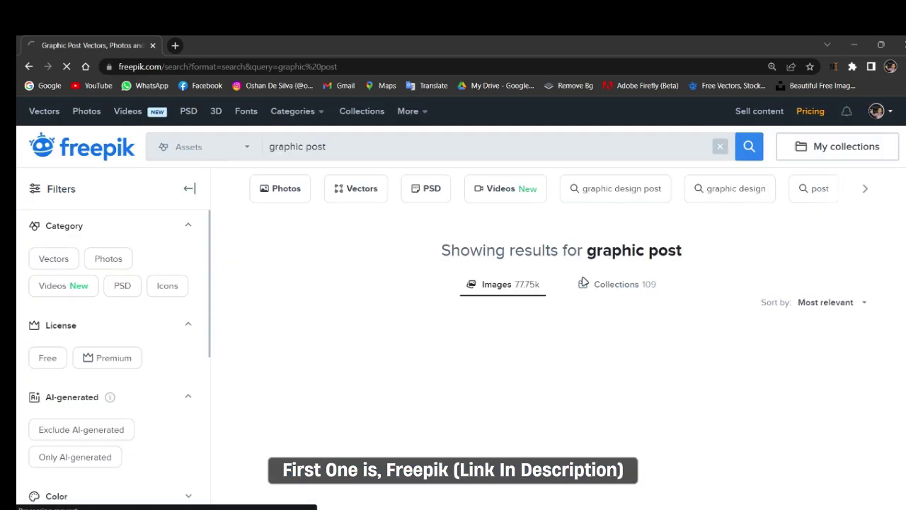
# Filter the graphic post search results to free, square PSD templates.
pyautogui.scroll(-15, 767, 277)
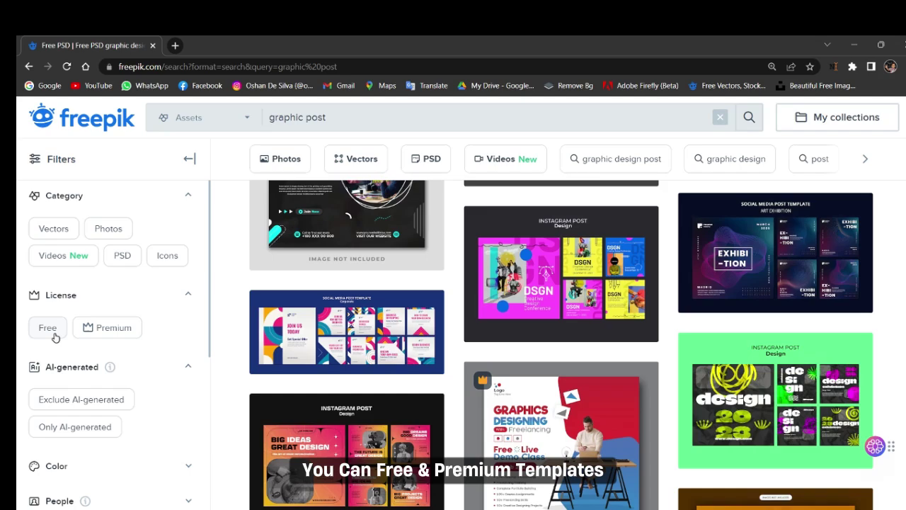
pyautogui.click(47, 328)
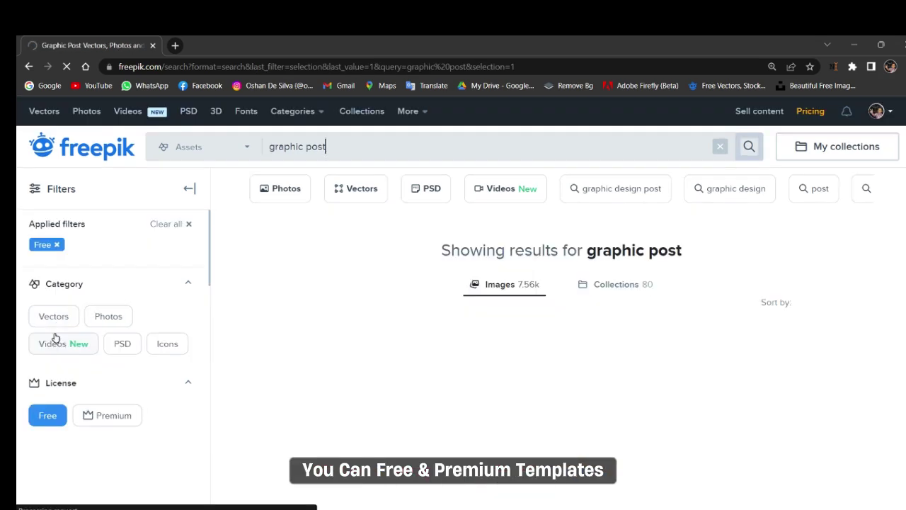
pyautogui.click(128, 351)
pyautogui.scroll(-5, 99, 374)
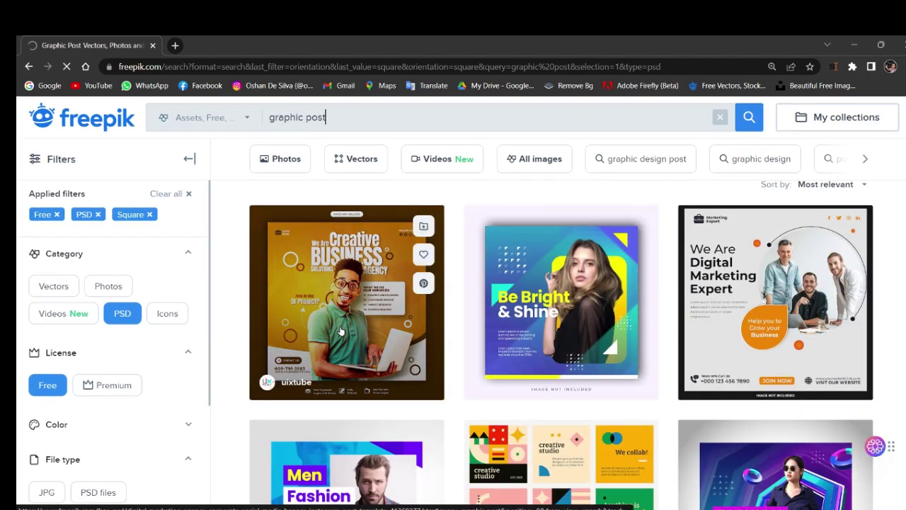
# Open the Creative Business Agency template and download its free version.
pyautogui.click(342, 331)
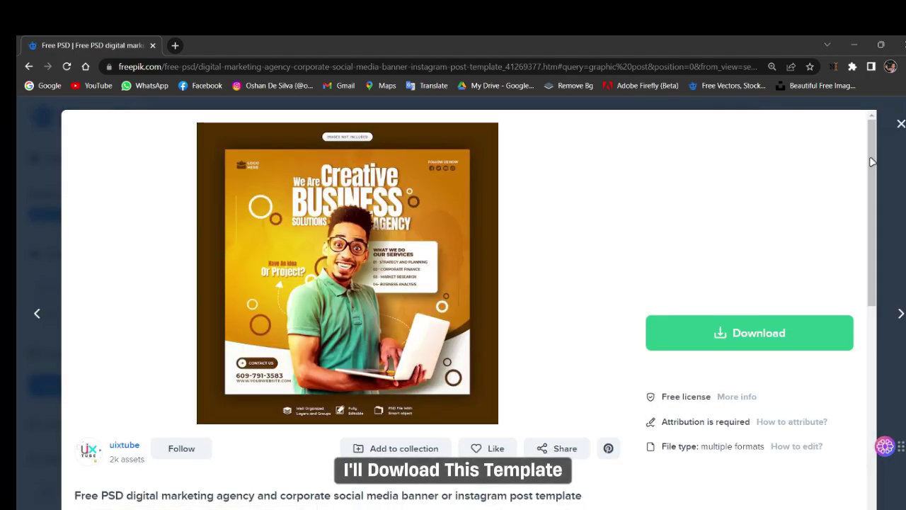
pyautogui.click(751, 333)
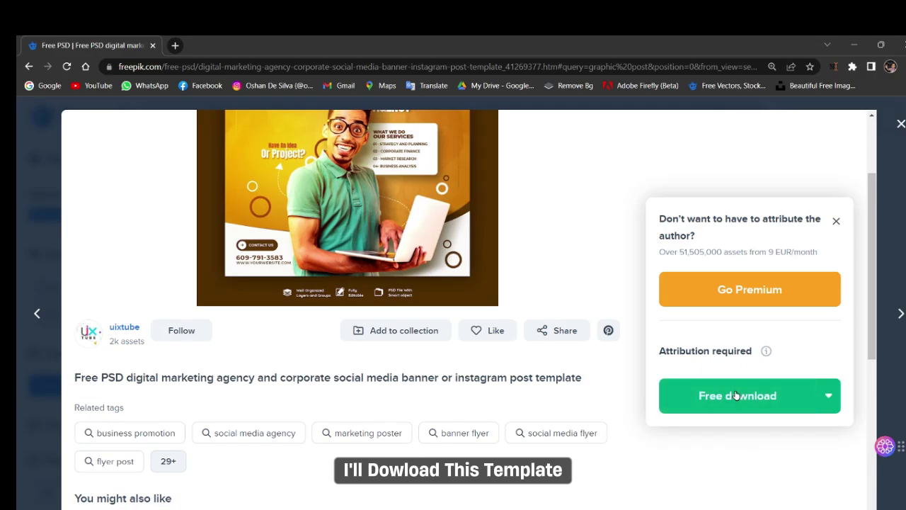
pyautogui.click(709, 395)
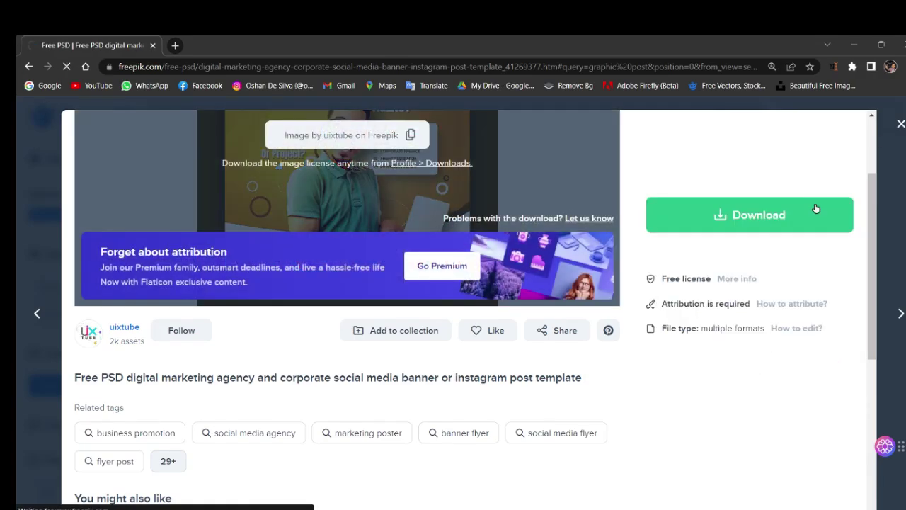
# Close the template preview and browse more of the free square PSD results.
pyautogui.click(901, 124)
pyautogui.scroll(-6, 591, 305)
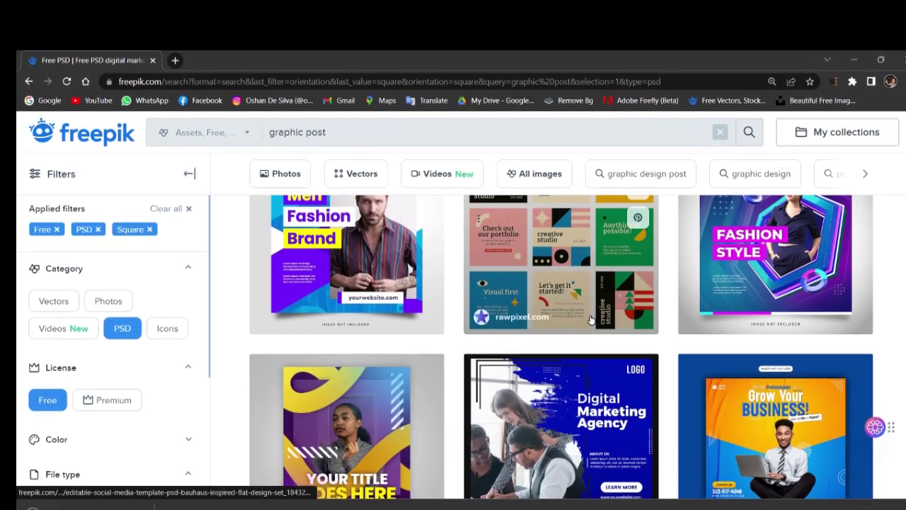
pyautogui.scroll(-3, 591, 373)
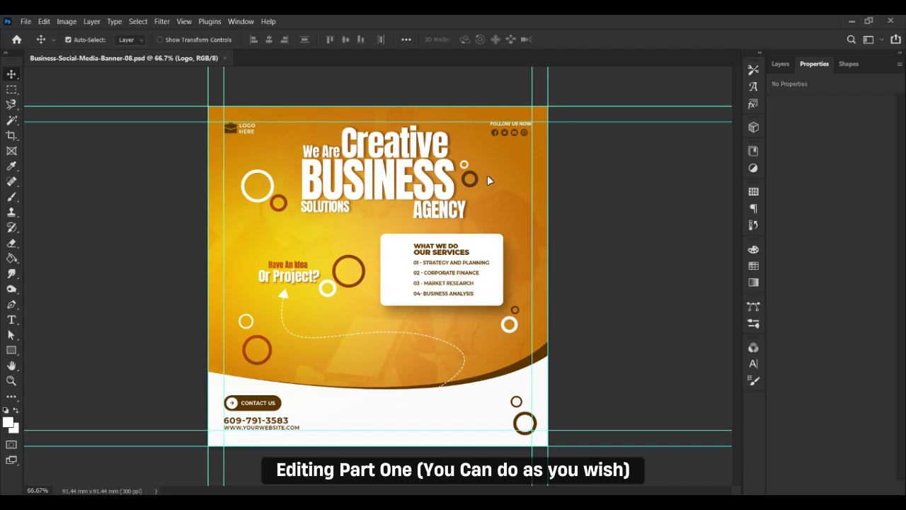
# Switch to Photoshop and edit the "Creative" heading text, replacing its missing Anton Regular font.
pyautogui.hotkey('ctrl', '+')
pyautogui.moveTo(420, 115); pyautogui.dragTo(410, 239)
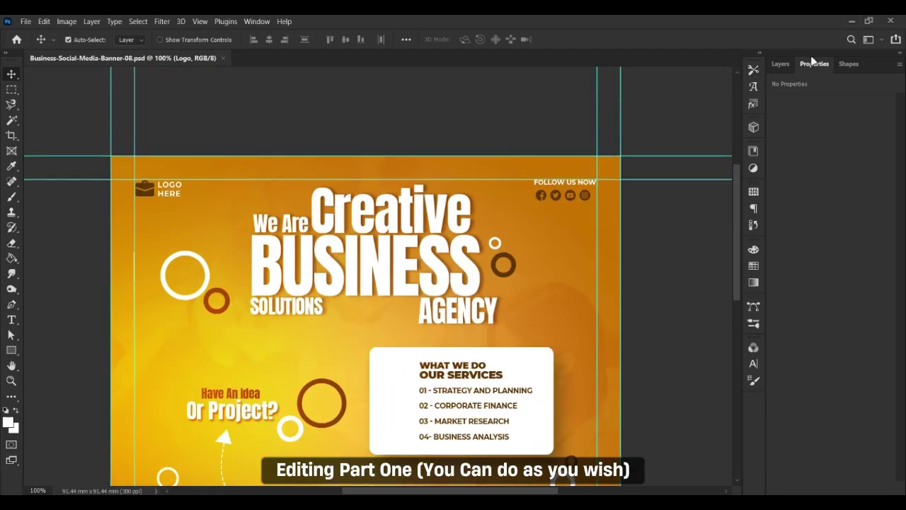
pyautogui.click(782, 64)
pyautogui.click(11, 319)
pyautogui.click(372, 220)
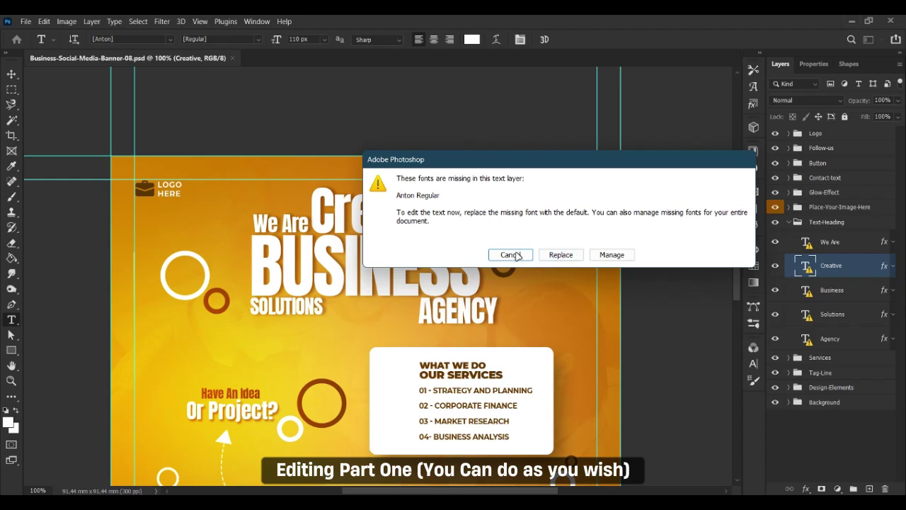
pyautogui.click(511, 255)
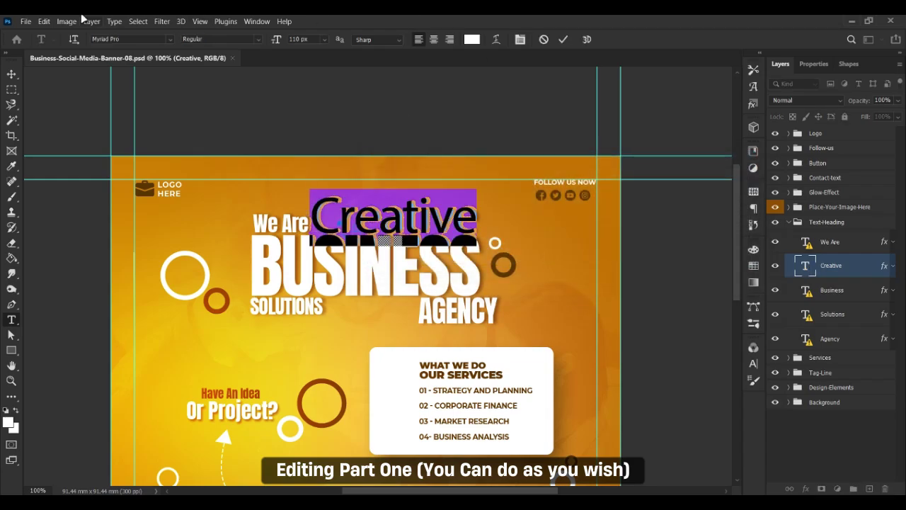
pyautogui.click(171, 38)
pyautogui.press('Escape')
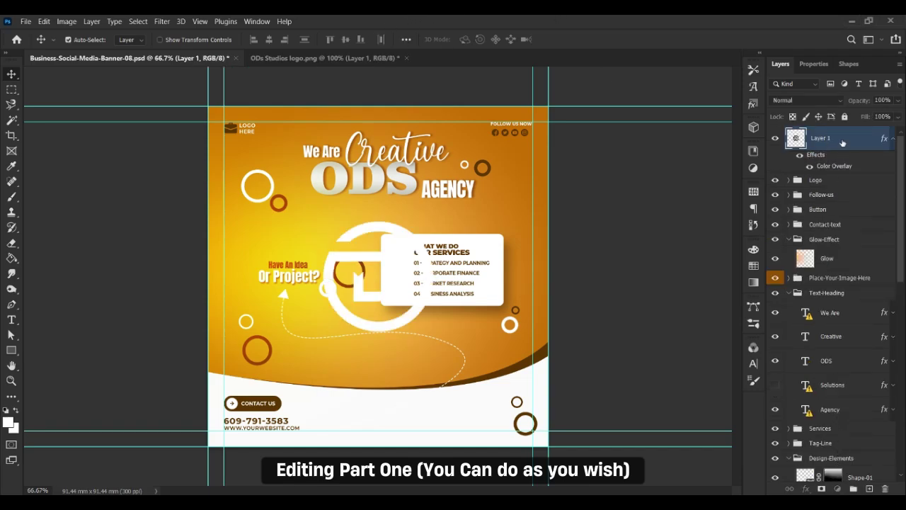
# Move the logo layer (Layer 1) into the Background group, directly above Shape-01.
pyautogui.scroll(-3, 830, 396)
pyautogui.click(830, 351)
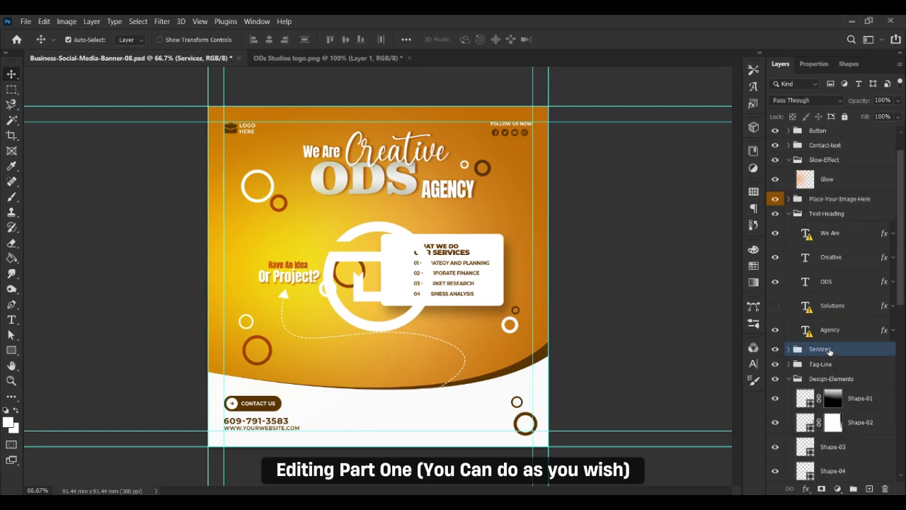
pyautogui.click(788, 350)
pyautogui.scroll(-10, 821, 354)
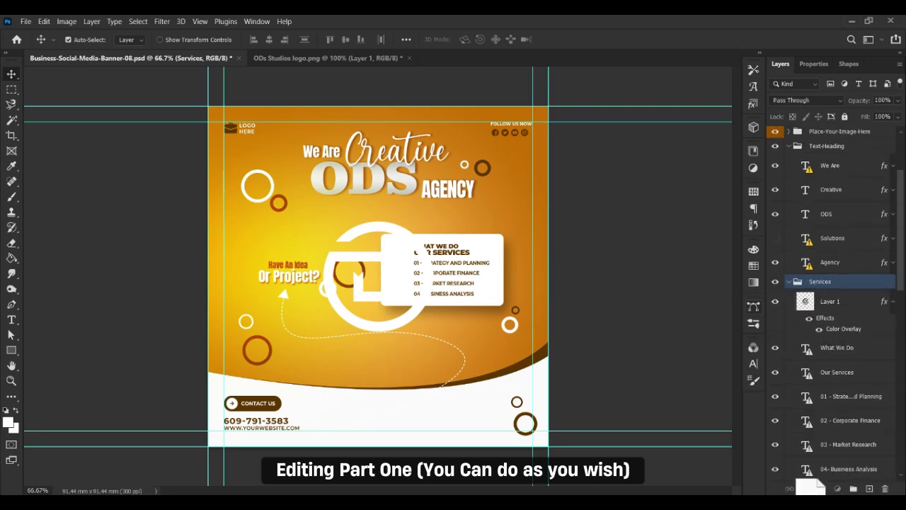
pyautogui.scroll(-3, 832, 304)
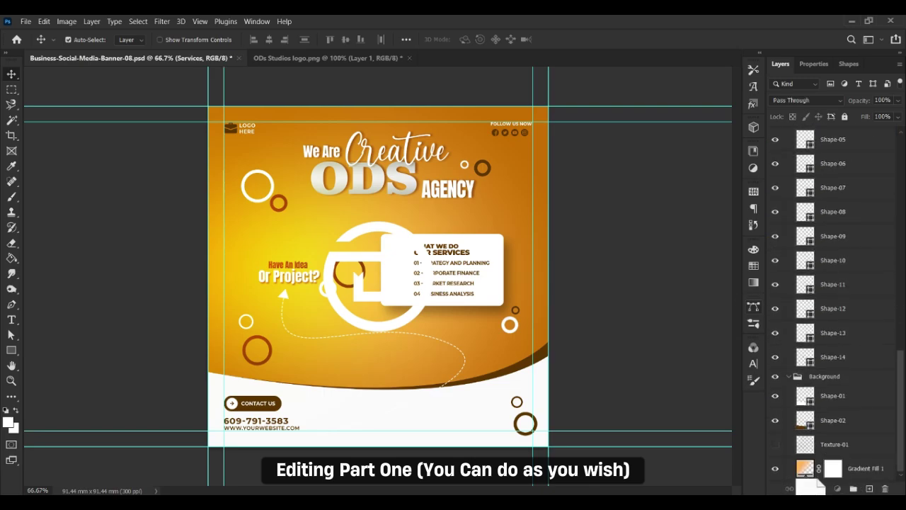
pyautogui.moveTo(808, 365); pyautogui.dragTo(806, 360)
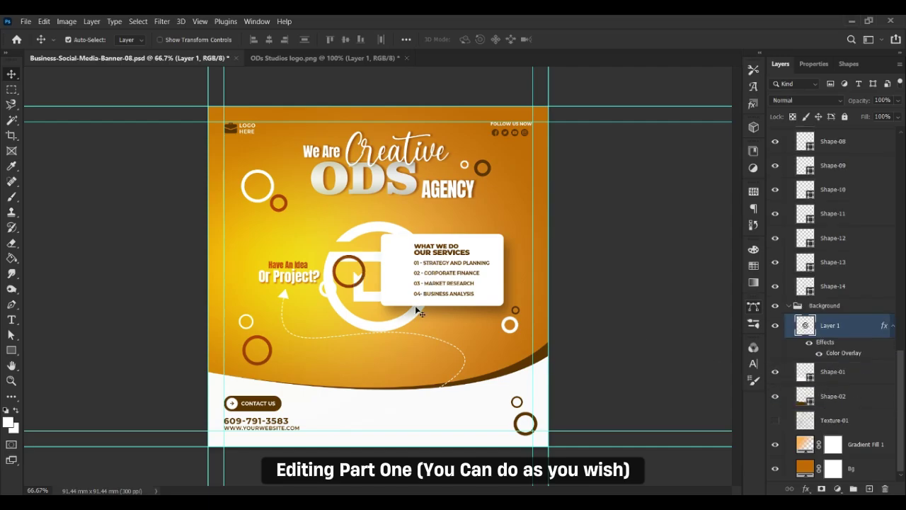
# Enlarge the logo in the middle of the banner to about 158%.
pyautogui.moveTo(383, 337); pyautogui.dragTo(377, 380)
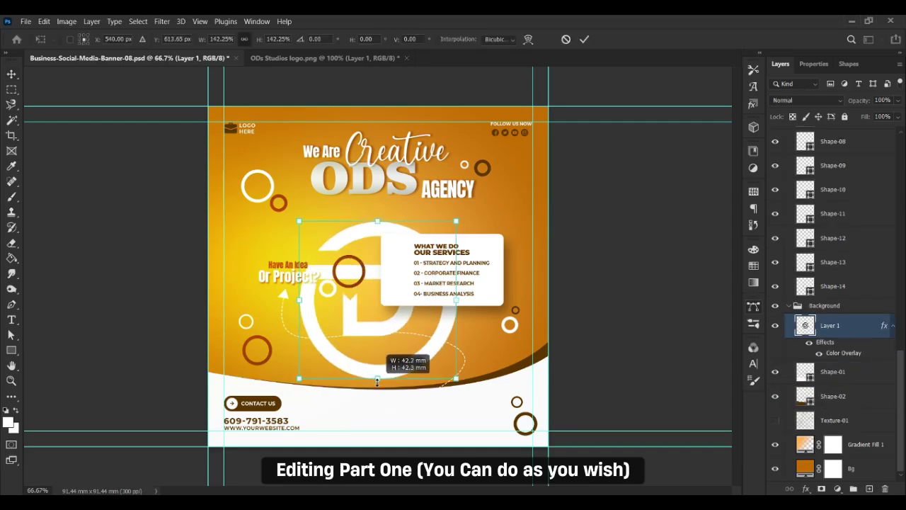
pyautogui.moveTo(381, 201); pyautogui.dragTo(380, 203)
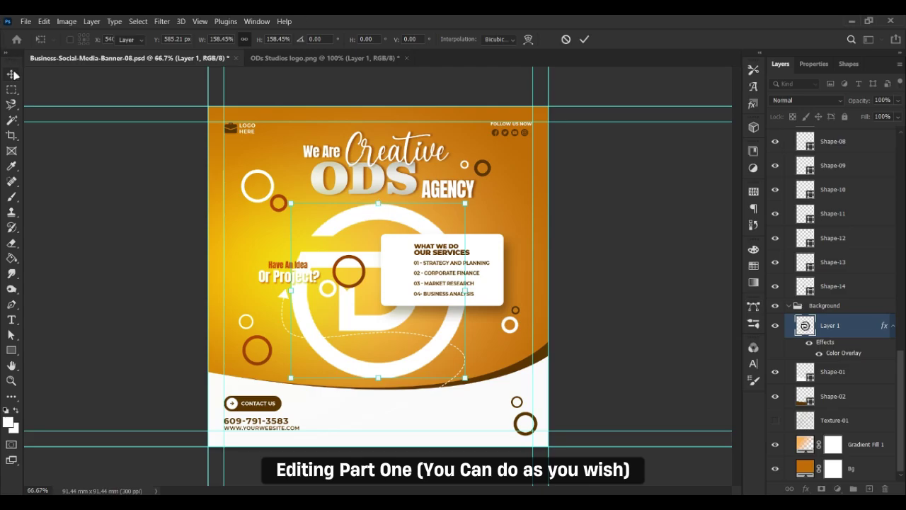
pyautogui.press('Return')
# Hide the yellow glow and move the large brown ring and small white ring above the services card.
pyautogui.hotkey('ctrl', '+')
pyautogui.hotkey('ctrl', '+')
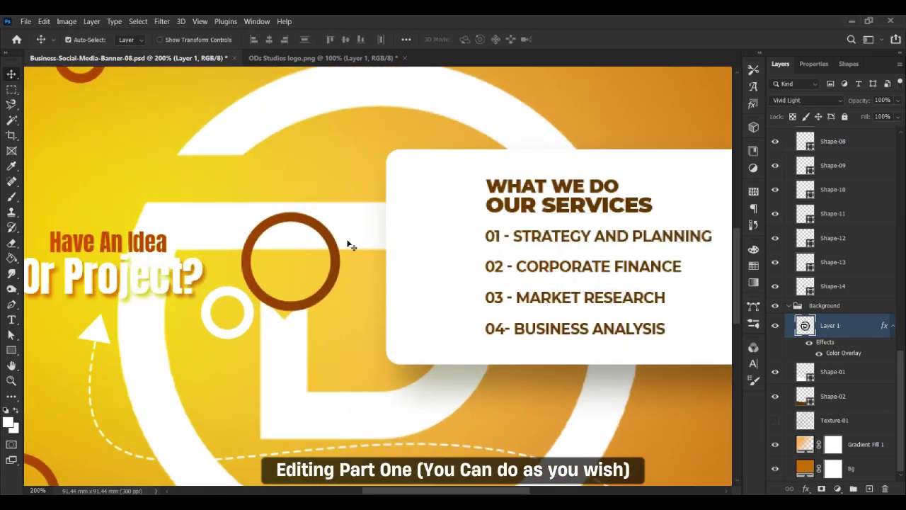
pyautogui.moveTo(349, 245); pyautogui.dragTo(582, 90)
pyautogui.hotkey('ctrl', 'z')
pyautogui.click(775, 138)
pyautogui.moveTo(338, 277); pyautogui.dragTo(603, 111)
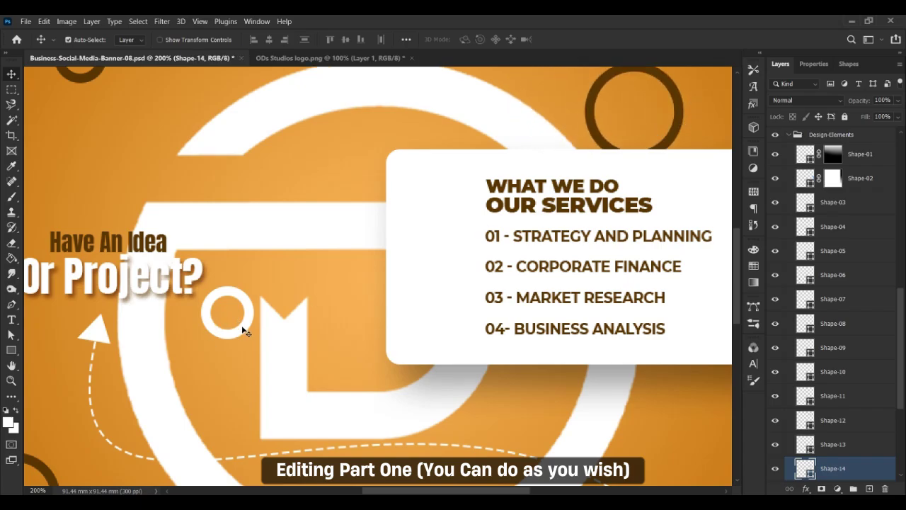
pyautogui.moveTo(243, 331); pyautogui.dragTo(653, 139)
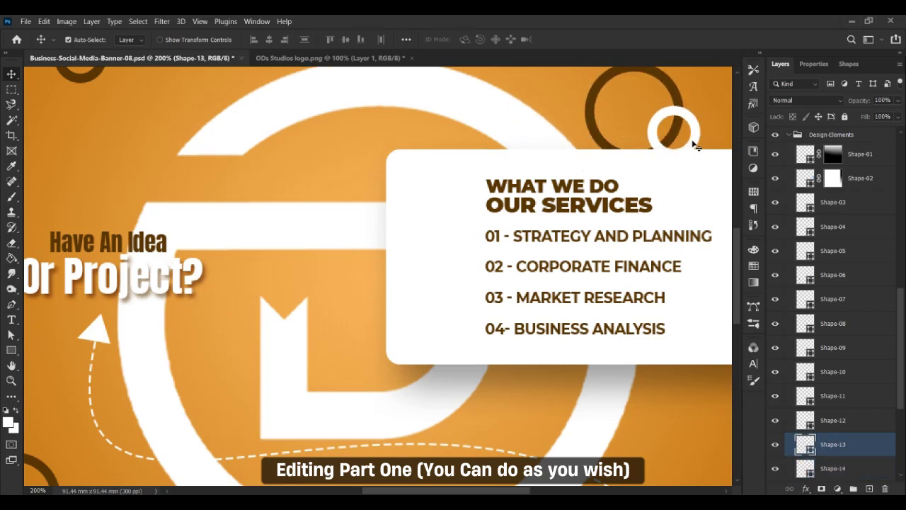
# Move the "Have An Idea" and "Or Project?" texts and the arrowhead away from the logo.
pyautogui.moveTo(524, 490); pyautogui.dragTo(459, 490)
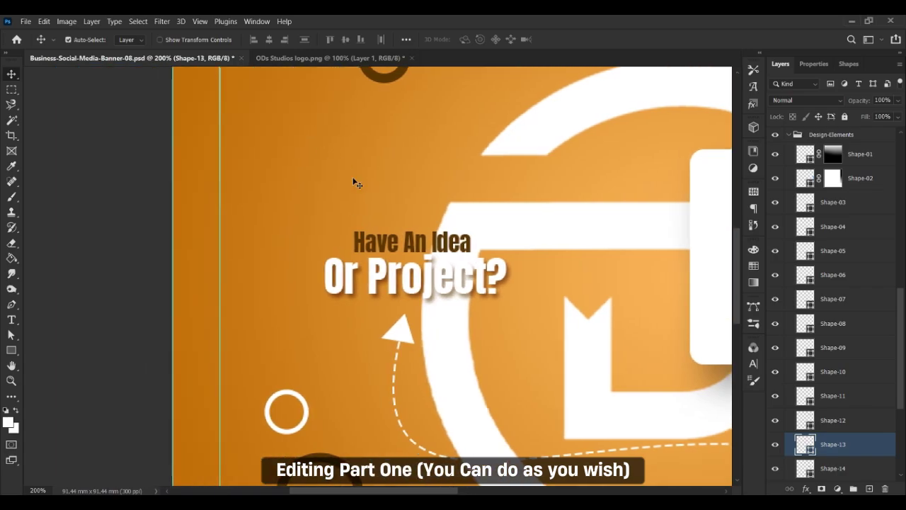
pyautogui.moveTo(383, 250); pyautogui.dragTo(318, 252)
pyautogui.moveTo(367, 276); pyautogui.dragTo(274, 282)
pyautogui.moveTo(385, 333); pyautogui.dragTo(352, 362)
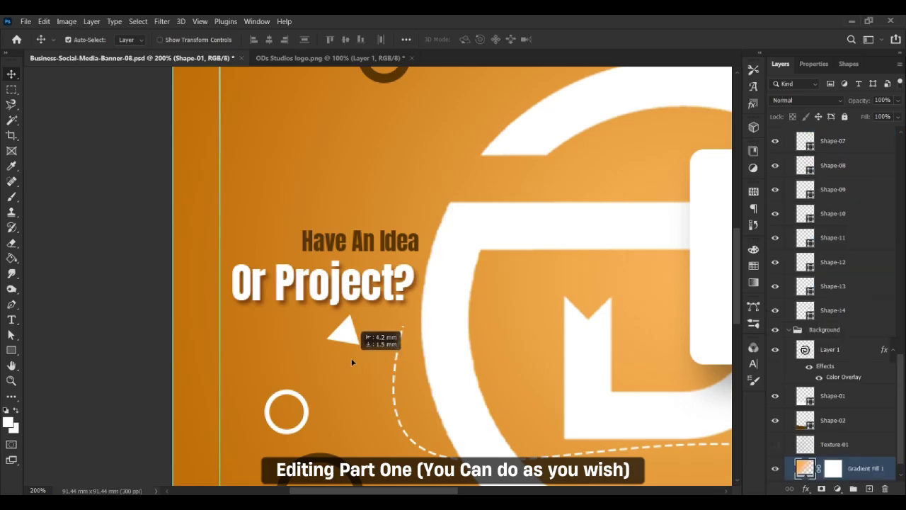
# Hide the Gradient Fill 1 and Bg layers in the Background group.
pyautogui.click(775, 468)
pyautogui.click(401, 338)
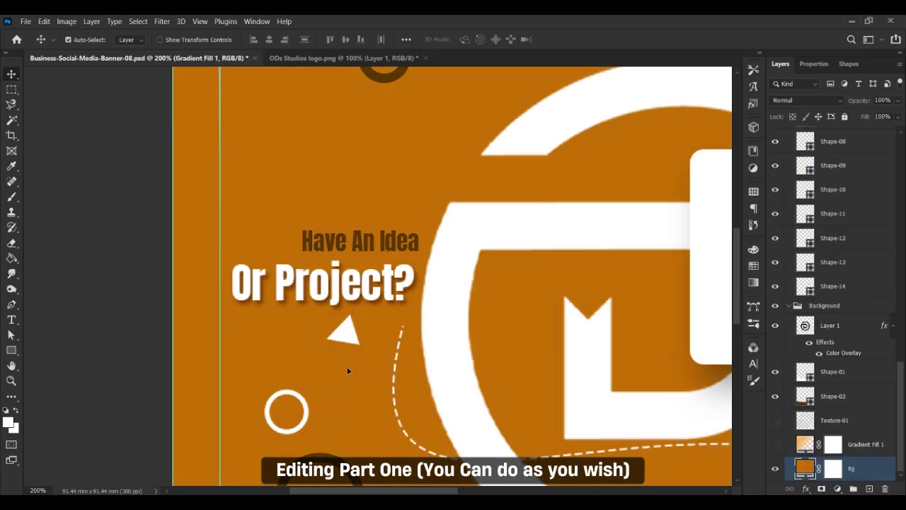
pyautogui.click(776, 469)
# Move the dashed curve so that its end meets the relocated arrowhead below "Or Project?".
pyautogui.moveTo(402, 338); pyautogui.dragTo(377, 360)
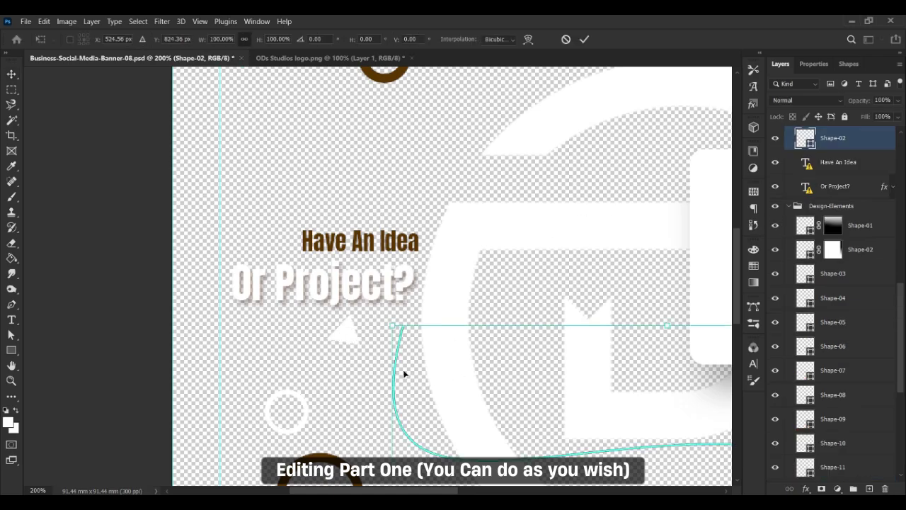
pyautogui.moveTo(414, 491); pyautogui.dragTo(485, 492)
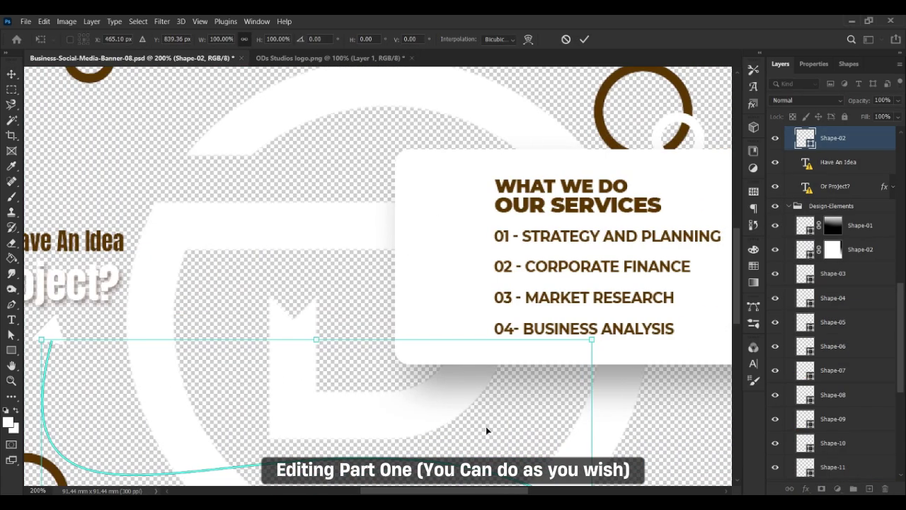
pyautogui.scroll(-4, 640, 168)
pyautogui.click(7, 74)
pyautogui.scroll(-1, 453, 247)
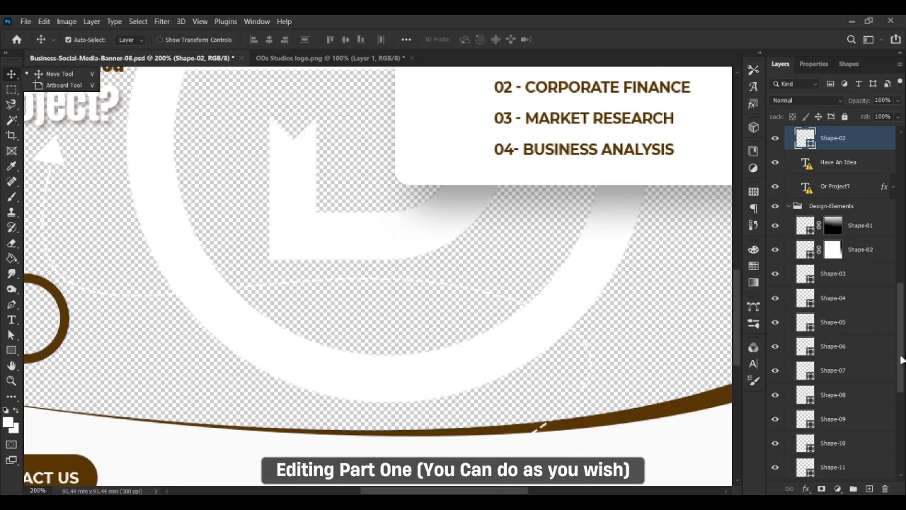
pyautogui.moveTo(903, 361); pyautogui.dragTo(788, 444)
pyautogui.hotkey('ctrl', '-')
pyautogui.hotkey('ctrl', '-')
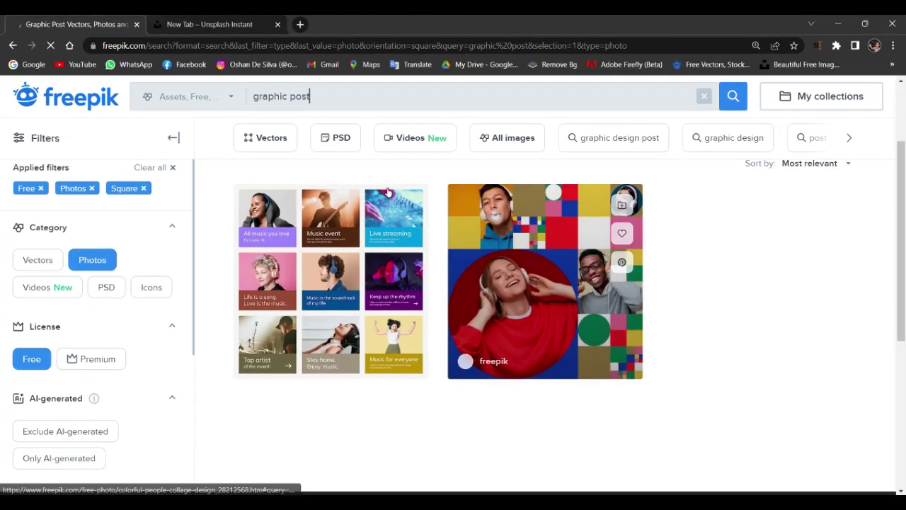
# Switch to Freepik and search the free square photos for CAR instead of graphic post.
pyautogui.scroll(-3, 76, 369)
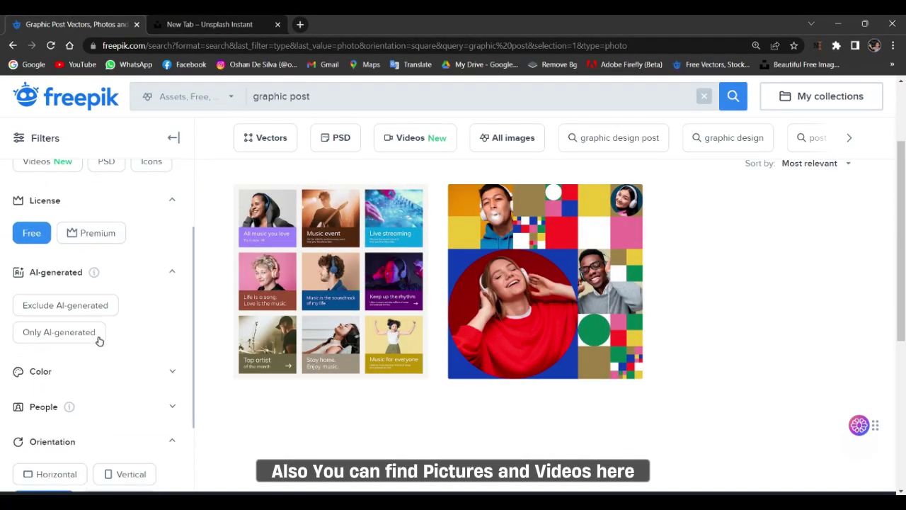
pyautogui.scroll(3, 99, 340)
pyautogui.moveTo(313, 98); pyautogui.dragTo(274, 102)
pyautogui.press('Return')
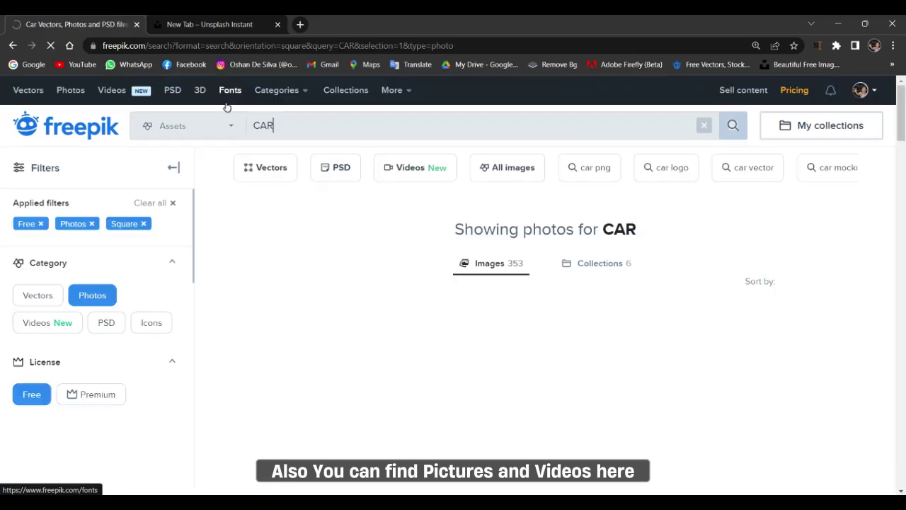
# Browse the free CAR results across the Photos, Vectors, PSD and Videos categories.
pyautogui.scroll(-1, 407, 409)
pyautogui.scroll(-1, 407, 409)
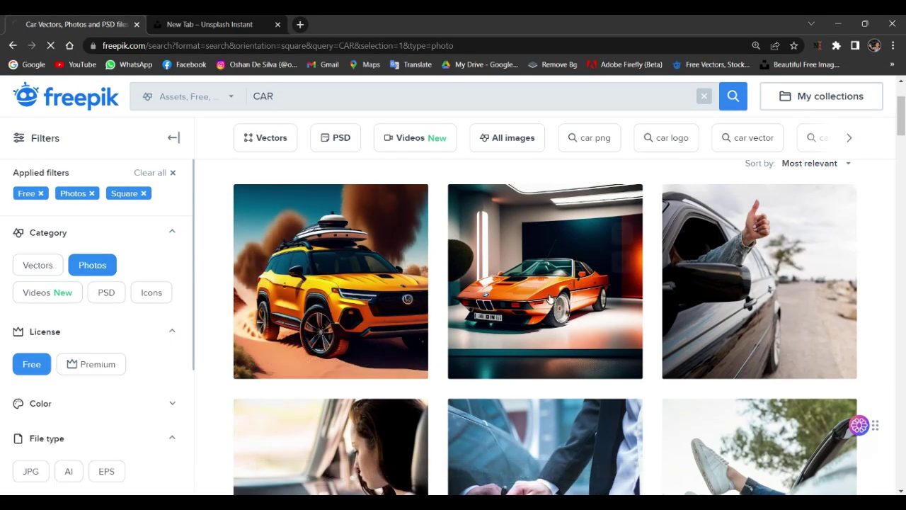
pyautogui.scroll(-5, 646, 330)
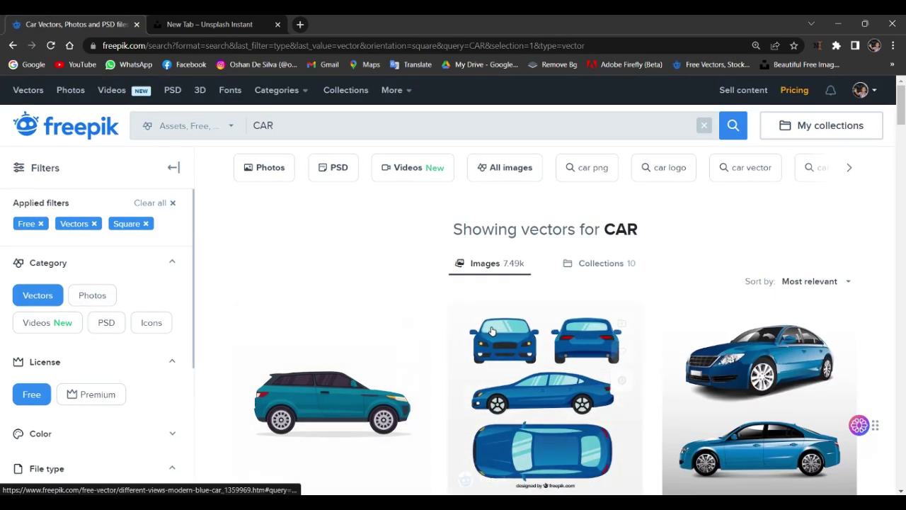
pyautogui.click(106, 322)
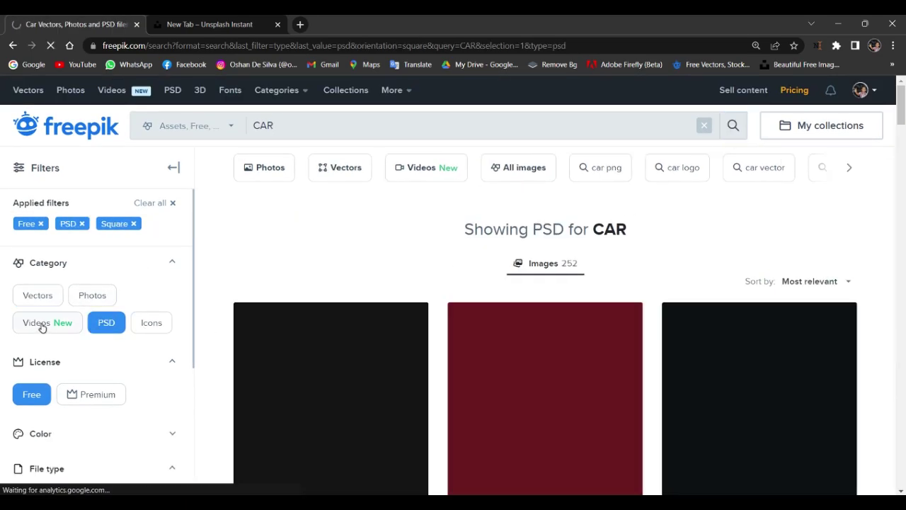
pyautogui.click(43, 323)
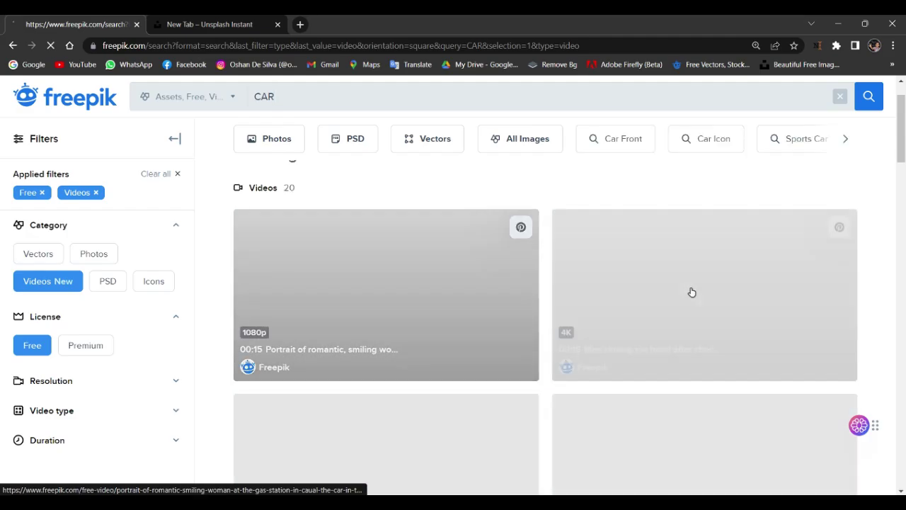
pyautogui.scroll(-7, 418, 286)
pyautogui.scroll(4, 354, 305)
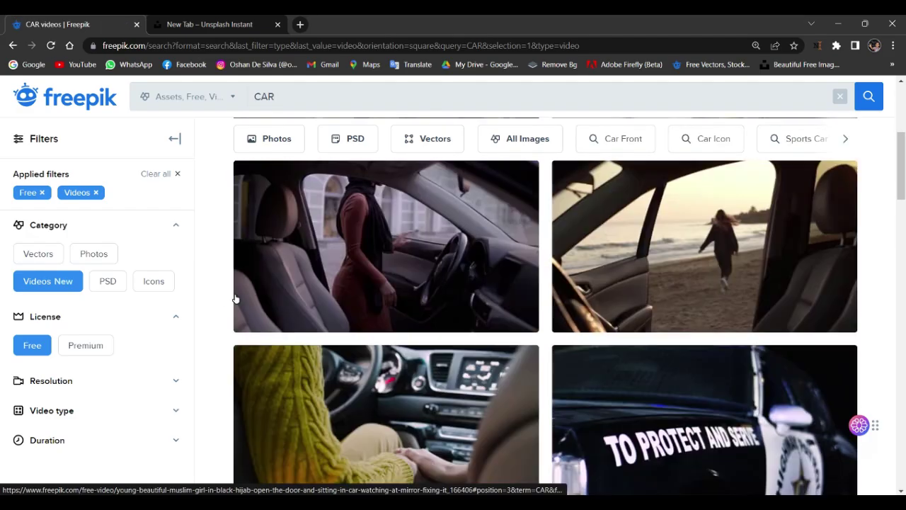
# Expand the Resolution, Video type and Duration filters for the free CAR videos to examine their options.
pyautogui.click(67, 380)
pyautogui.click(53, 471)
pyautogui.scroll(-1, 60, 462)
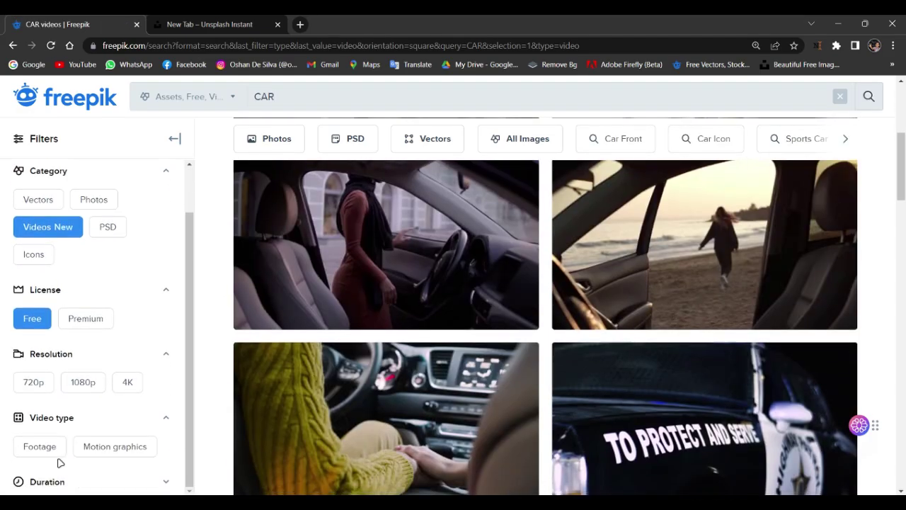
pyautogui.scroll(-4, 60, 462)
pyautogui.click(57, 480)
pyautogui.scroll(-2, 78, 454)
# Open Unsplash in the other browser tab and search its photos for boat.
pyautogui.click(237, 26)
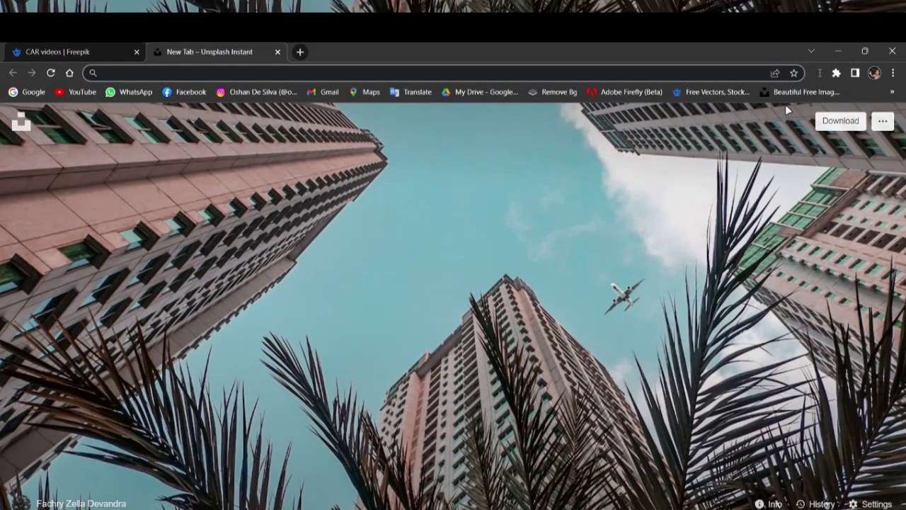
pyautogui.click(798, 94)
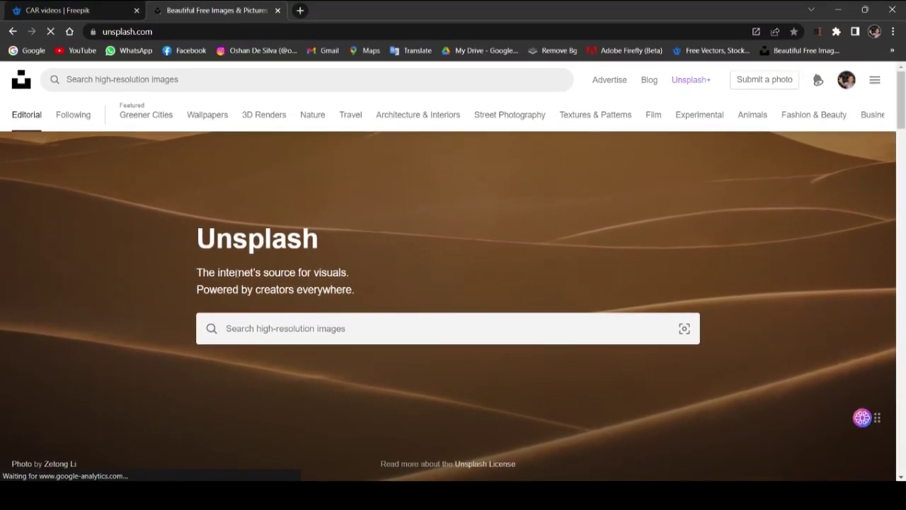
pyautogui.click(257, 319)
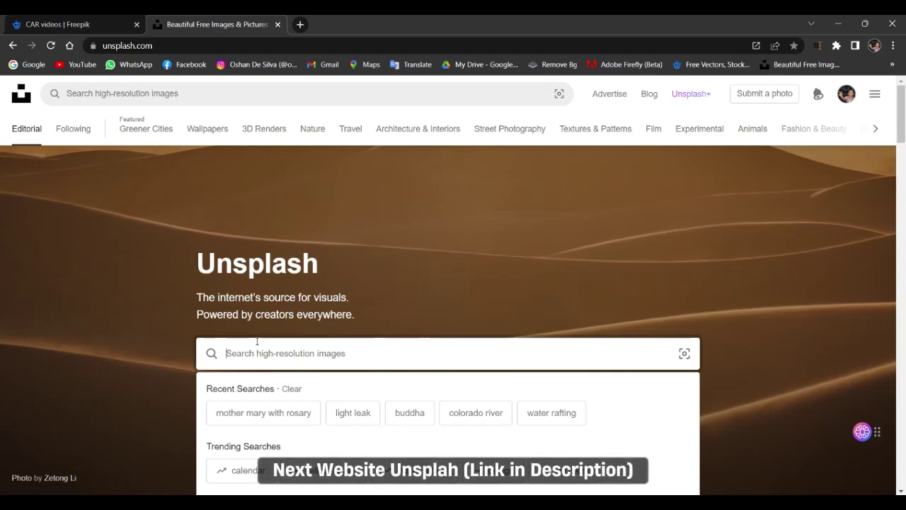
pyautogui.write('boat')
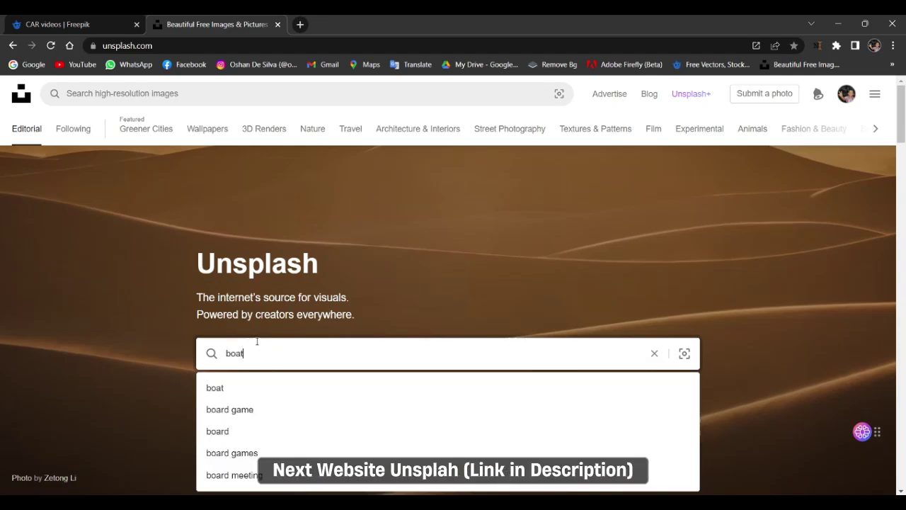
pyautogui.press('Return')
# Download the photo of the wooden boat bow on the mountain lake in Original Size (3840 x 5760) and close its preview.
pyautogui.scroll(-10, 732, 334)
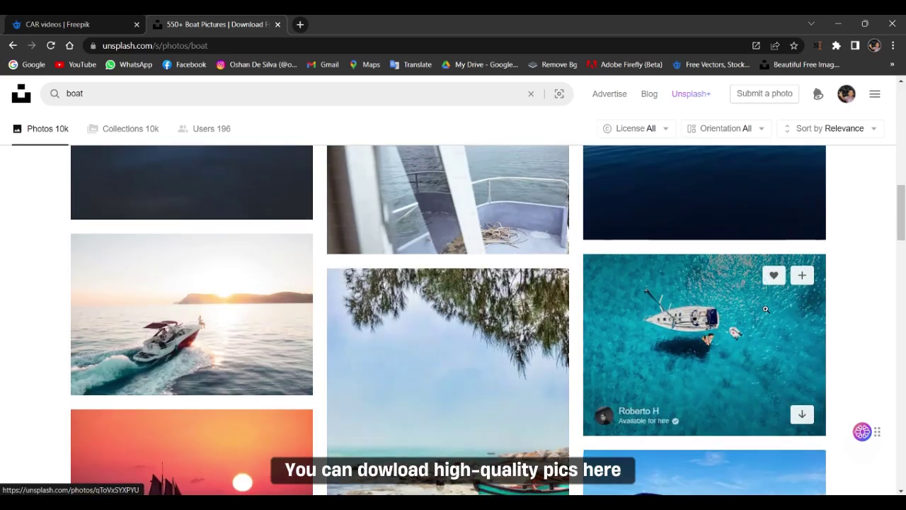
pyautogui.scroll(5, 730, 281)
pyautogui.click(729, 281)
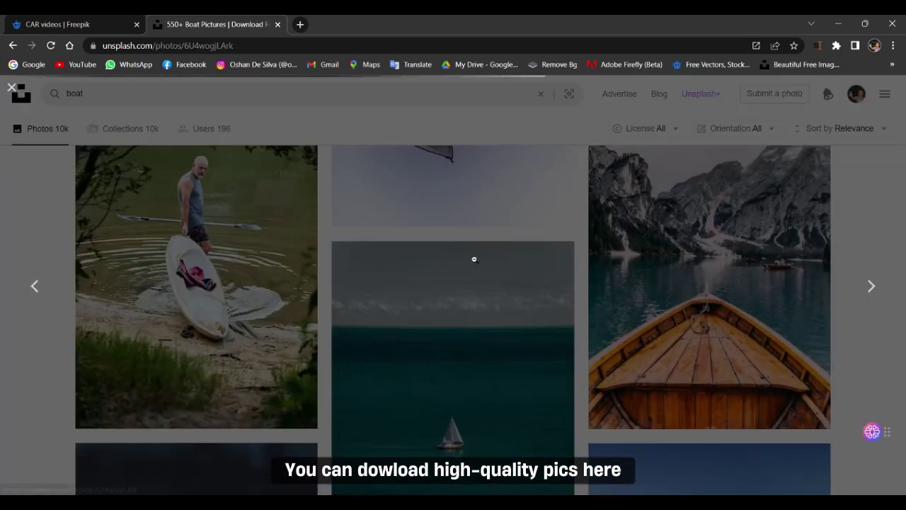
pyautogui.click(802, 104)
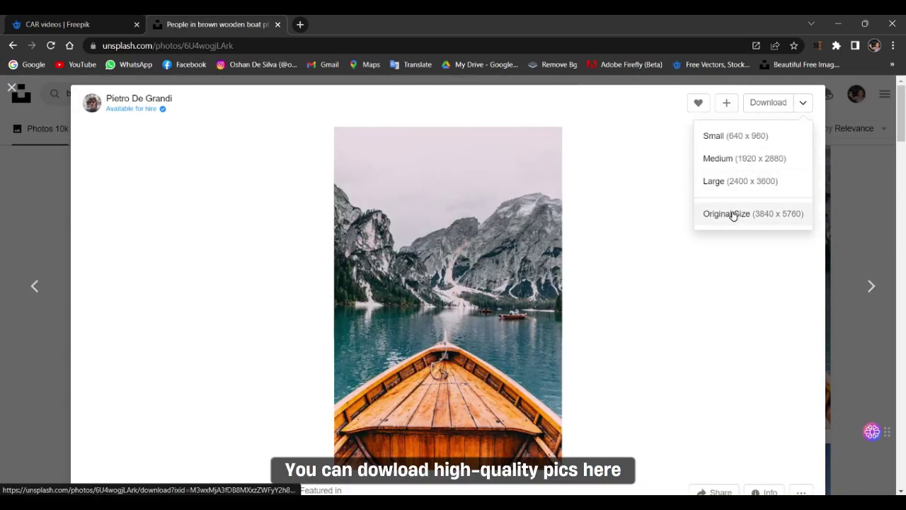
pyautogui.click(732, 213)
pyautogui.click(584, 366)
pyautogui.click(12, 88)
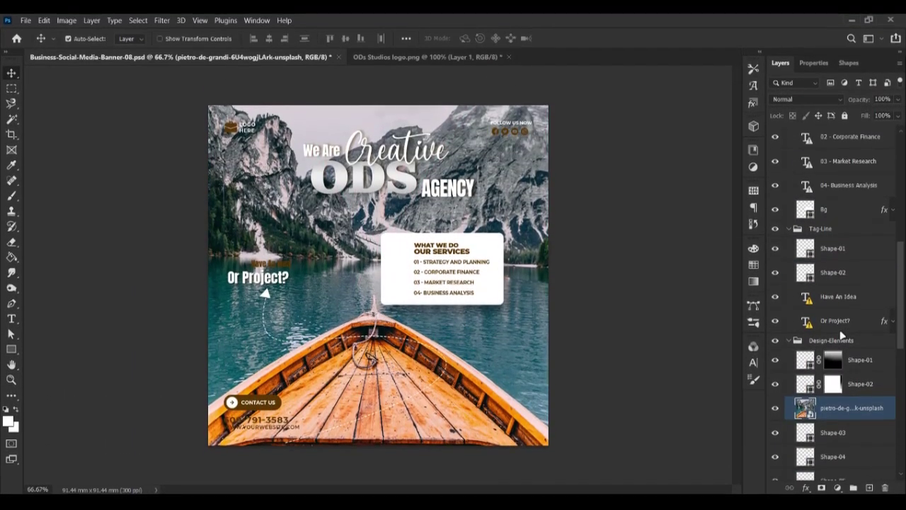
# In Photoshop, move the boat photo layer below Shape-02 in the Background group and blend it with Soft Light at 32% opacity.
pyautogui.scroll(-2, 842, 336)
pyautogui.moveTo(842, 268); pyautogui.dragTo(787, 437)
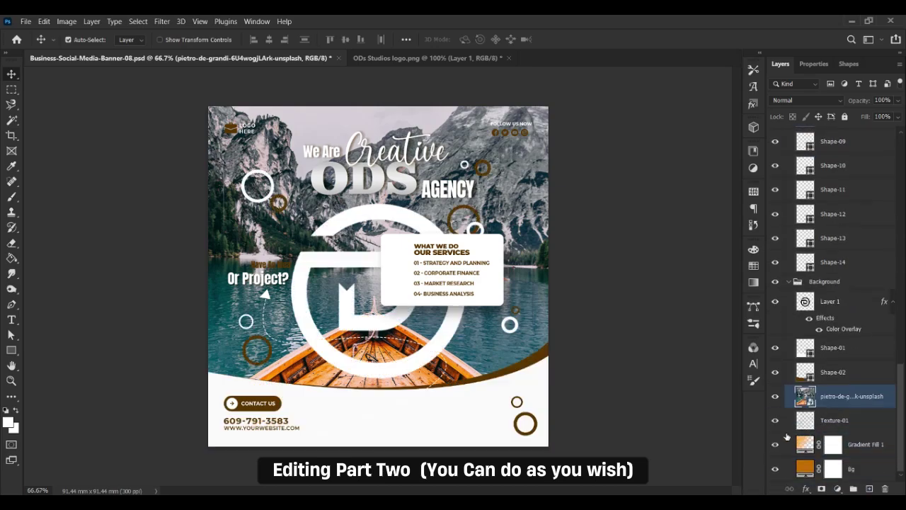
pyautogui.click(814, 104)
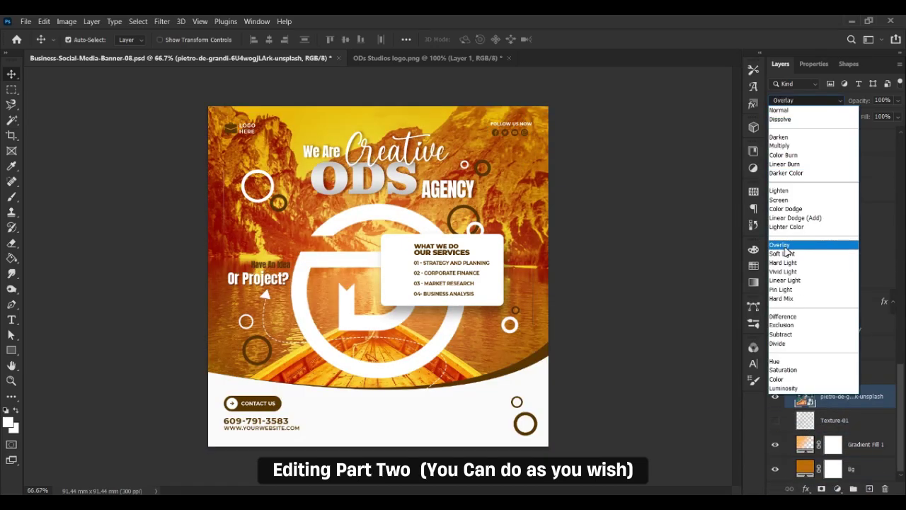
pyautogui.click(785, 253)
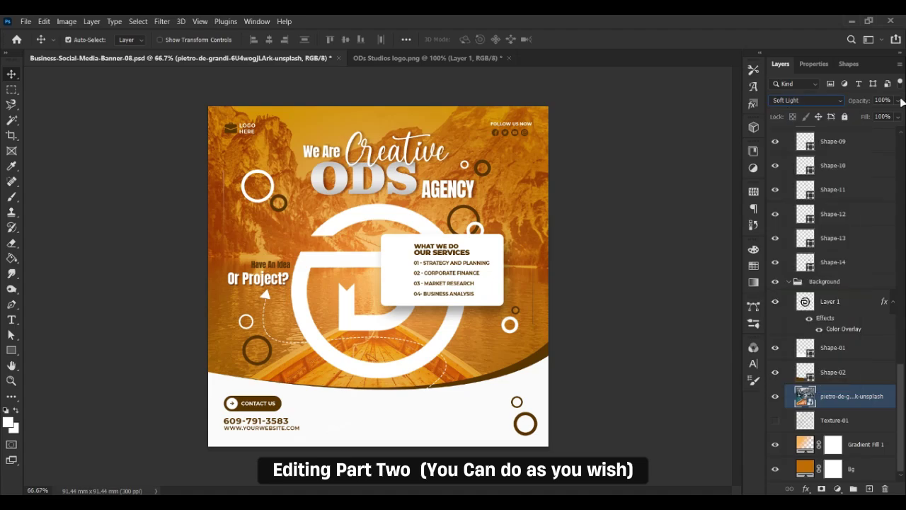
pyautogui.moveTo(872, 117); pyautogui.dragTo(864, 115)
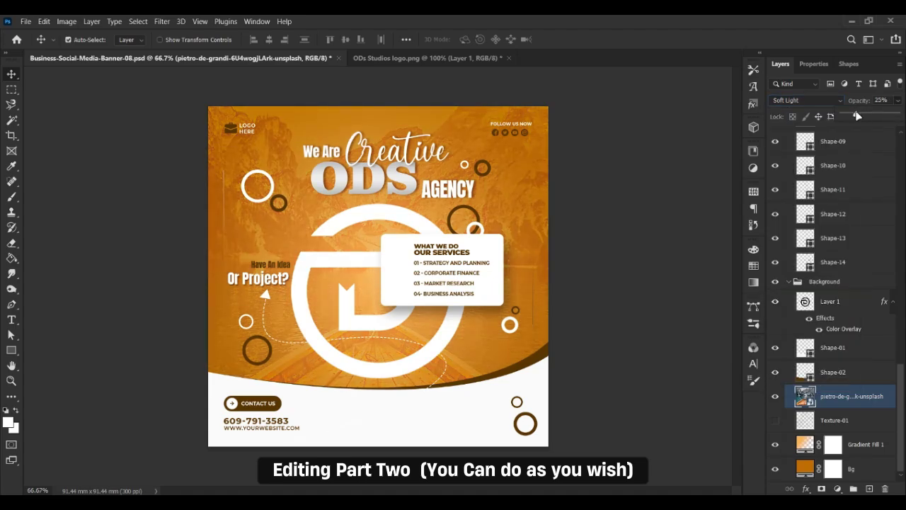
# Try Multiply on the boat photo layer with 43% opacity, and change its blend mode to Overlay.
pyautogui.click(807, 99)
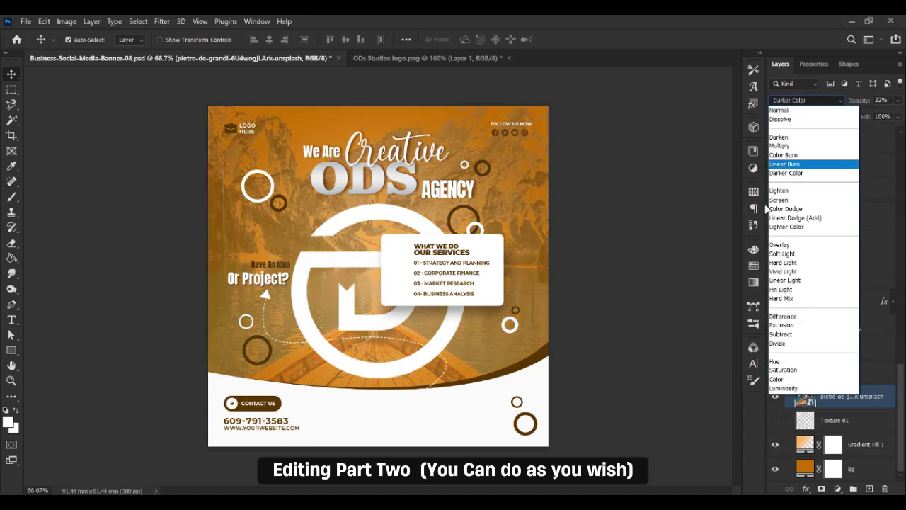
pyautogui.click(780, 145)
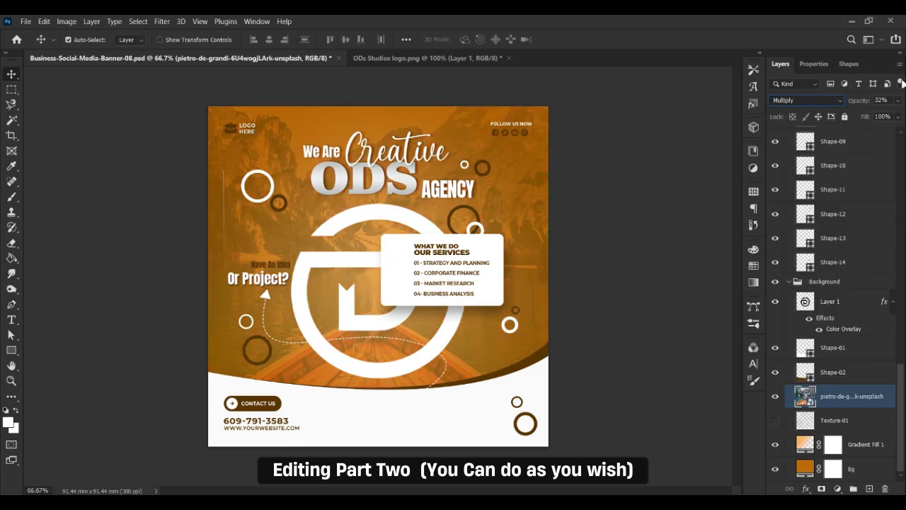
pyautogui.moveTo(855, 117); pyautogui.dragTo(870, 117)
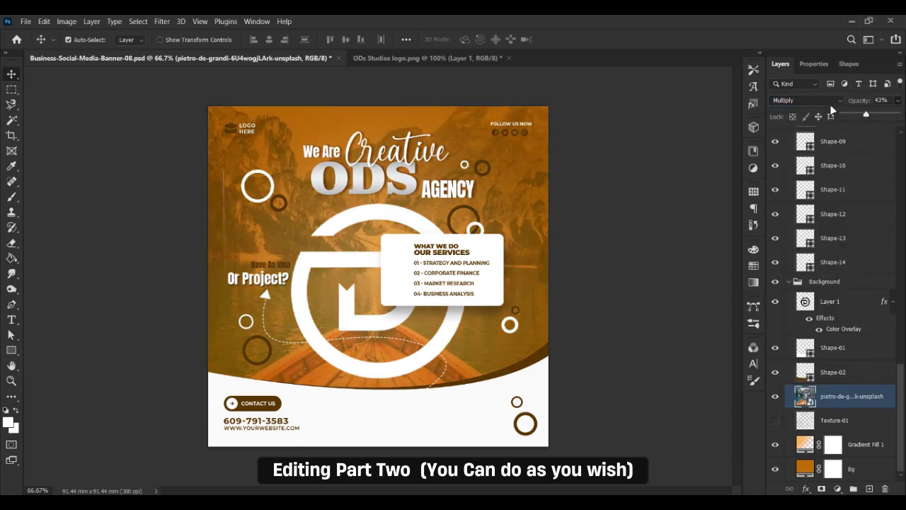
pyautogui.click(807, 100)
pyautogui.click(807, 248)
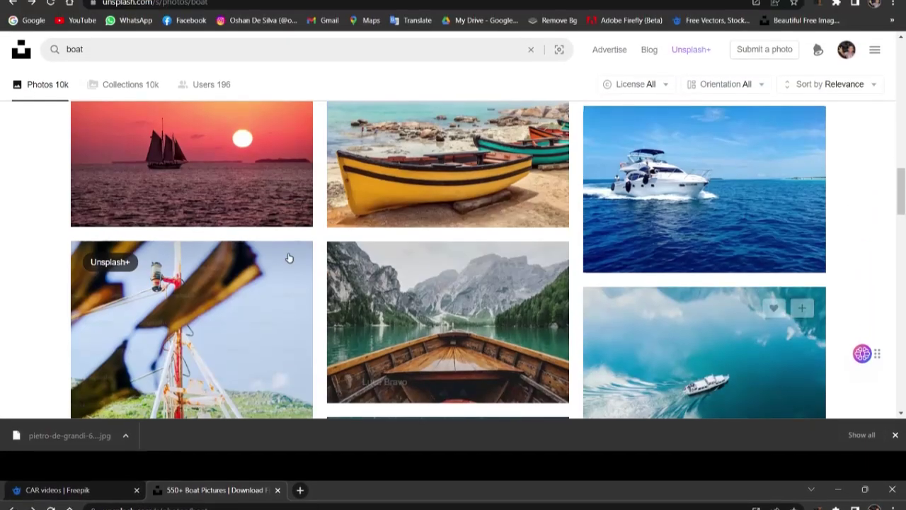
# Switch to the browser and open Adobe Firefly's Text to image generator in a new tab.
pyautogui.scroll(2, 488, 219)
pyautogui.scroll(10, 513, 199)
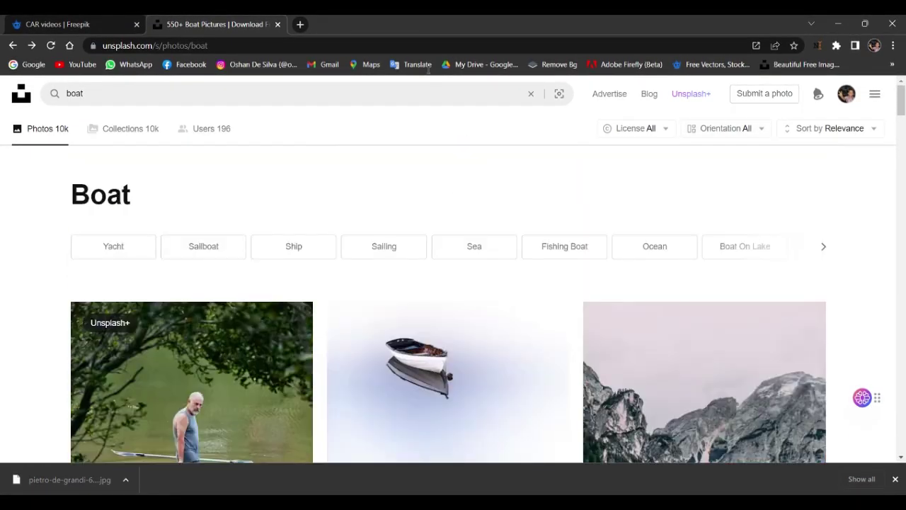
pyautogui.click(301, 24)
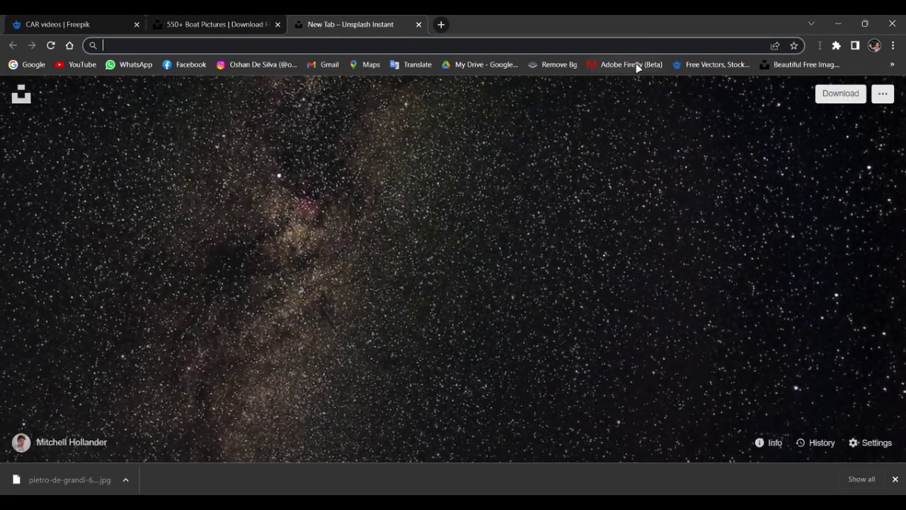
pyautogui.click(636, 65)
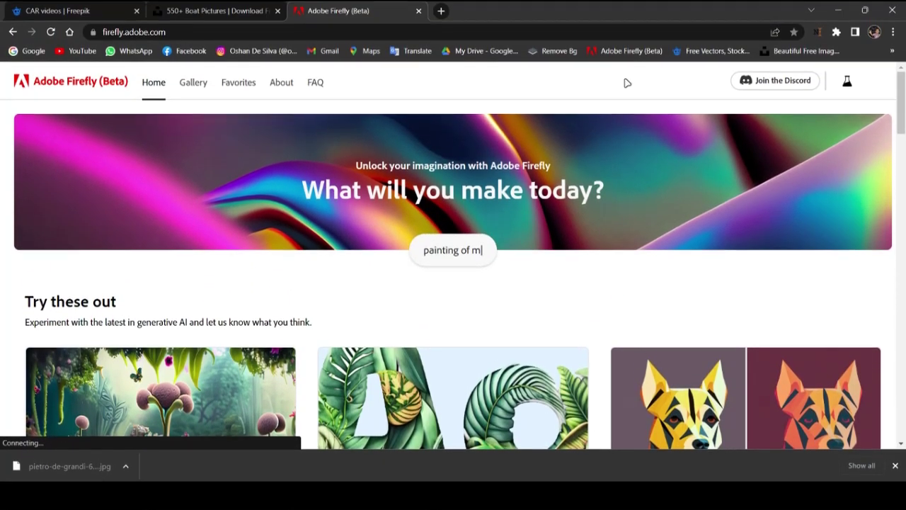
pyautogui.scroll(-4, 313, 362)
pyautogui.click(261, 345)
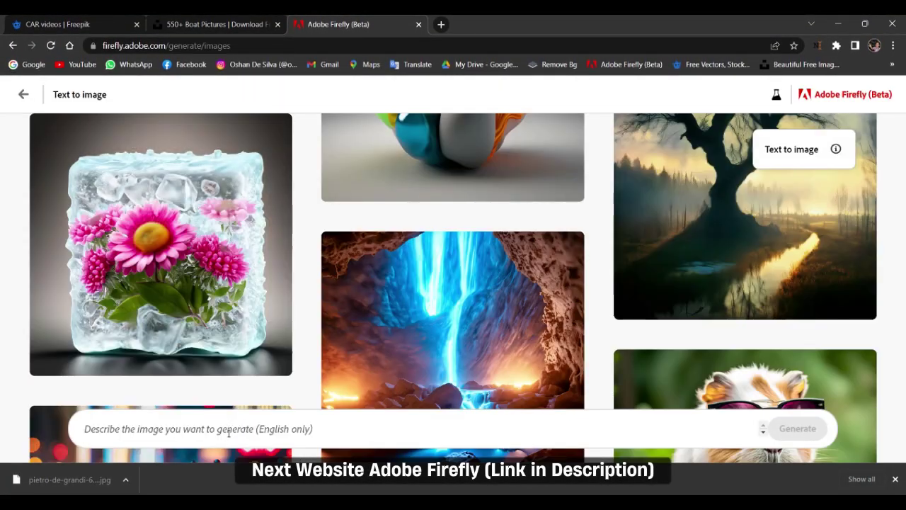
# Generate images from the prompt "graphic designing, man, realistic".
pyautogui.write('gra')
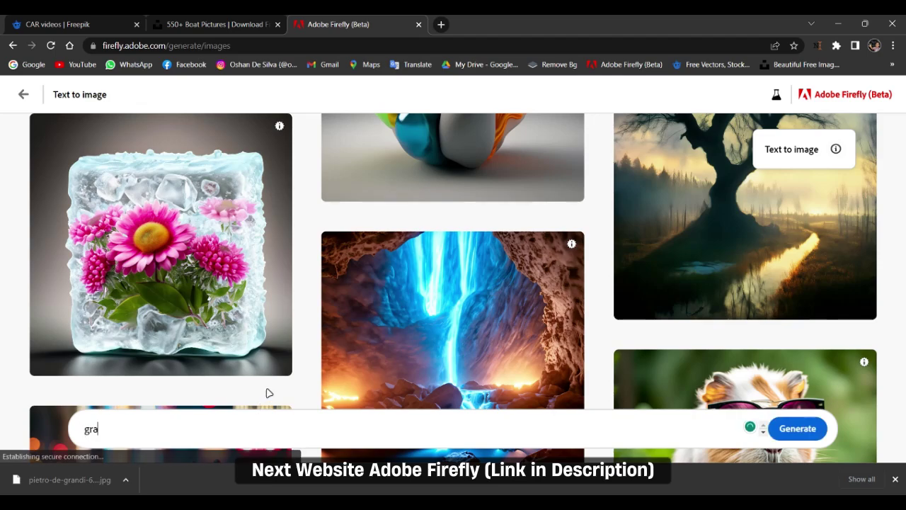
pyautogui.write('phic designi')
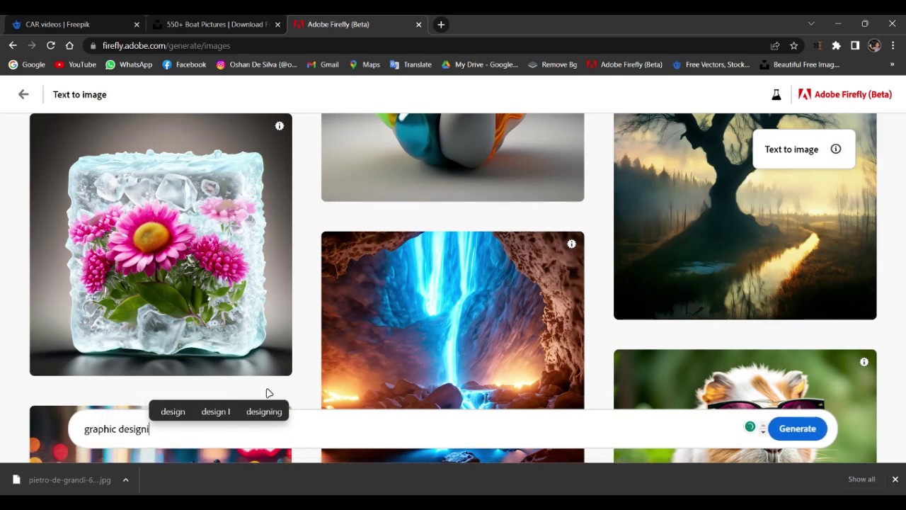
pyautogui.write('ng, man, realistic')
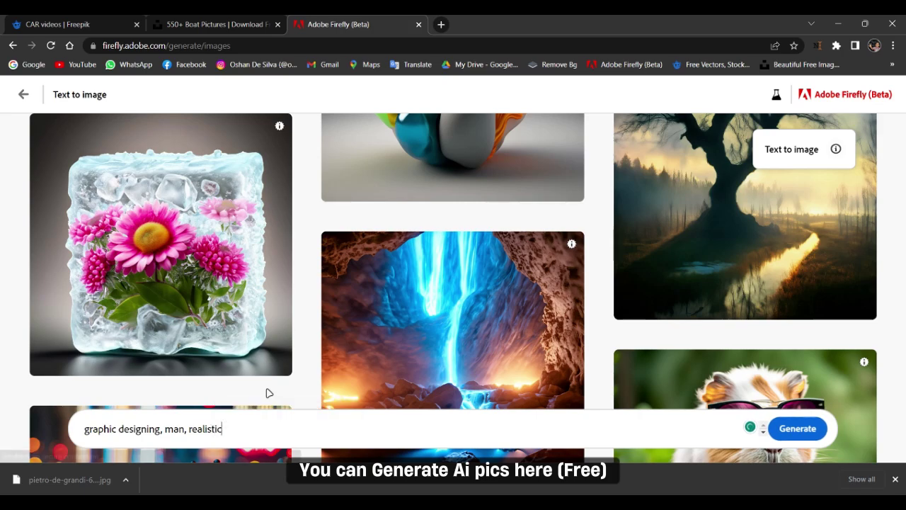
pyautogui.press('Return')
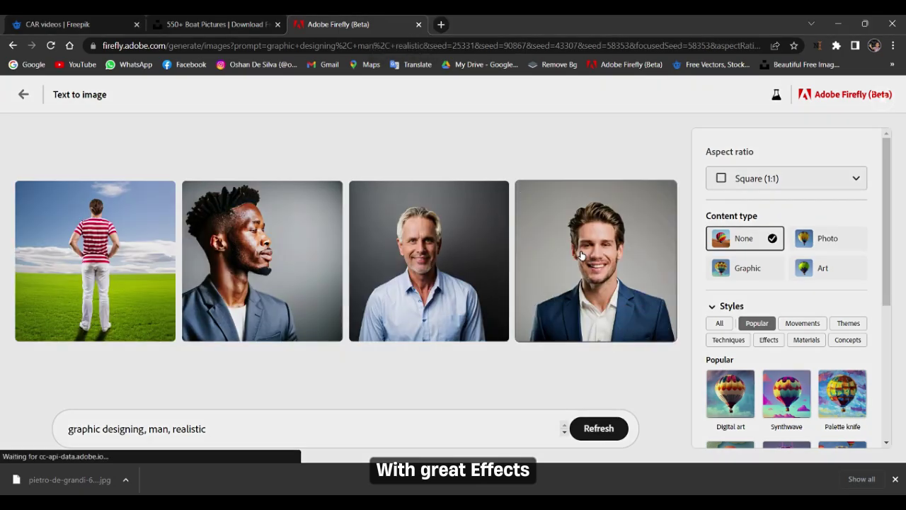
# Enlarge the generated portrait of the smiling man in the blue suit and download it.
pyautogui.click(581, 256)
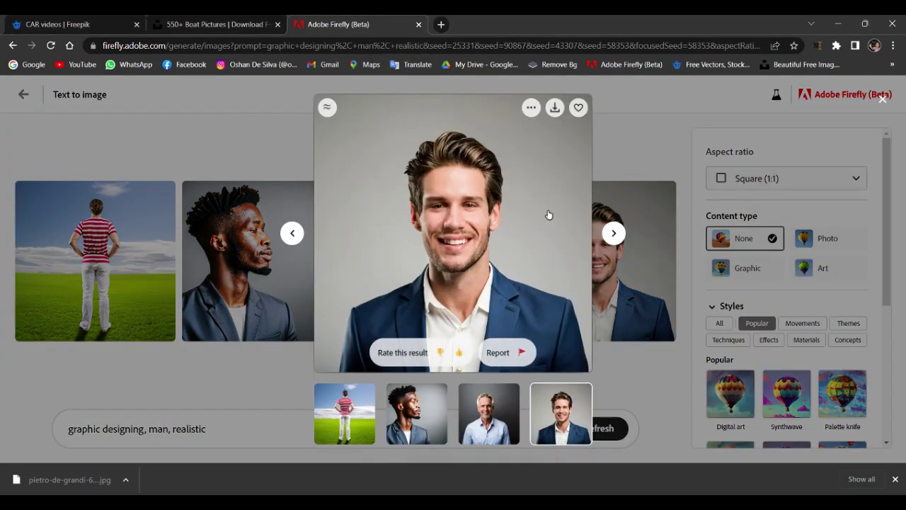
pyautogui.click(554, 109)
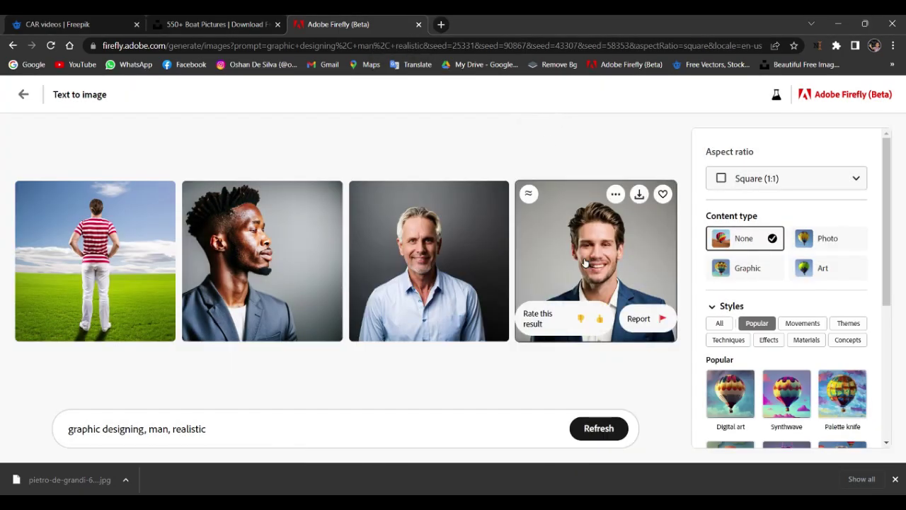
pyautogui.click(550, 220)
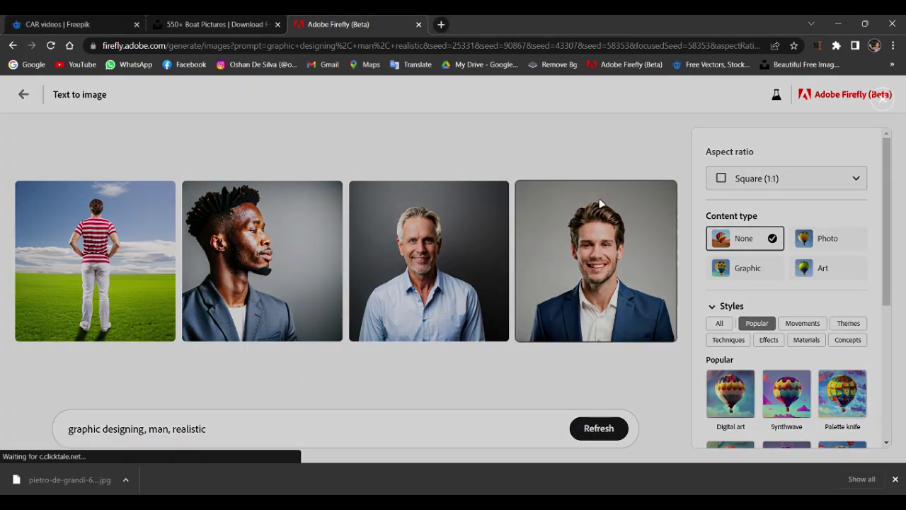
pyautogui.click(555, 107)
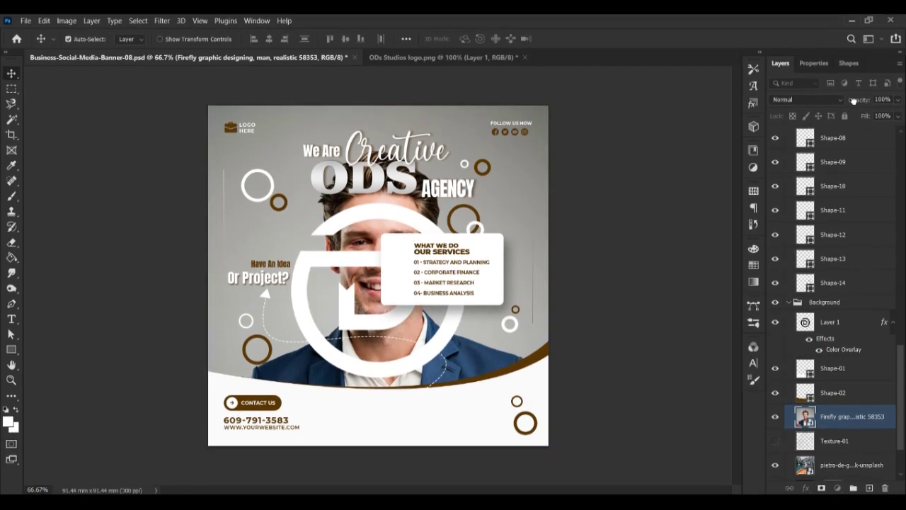
# In Photoshop, move the Firefly portrait layer above all groups and copy the man to a new layer using Object Selection.
pyautogui.moveTo(854, 100); pyautogui.dragTo(845, 128)
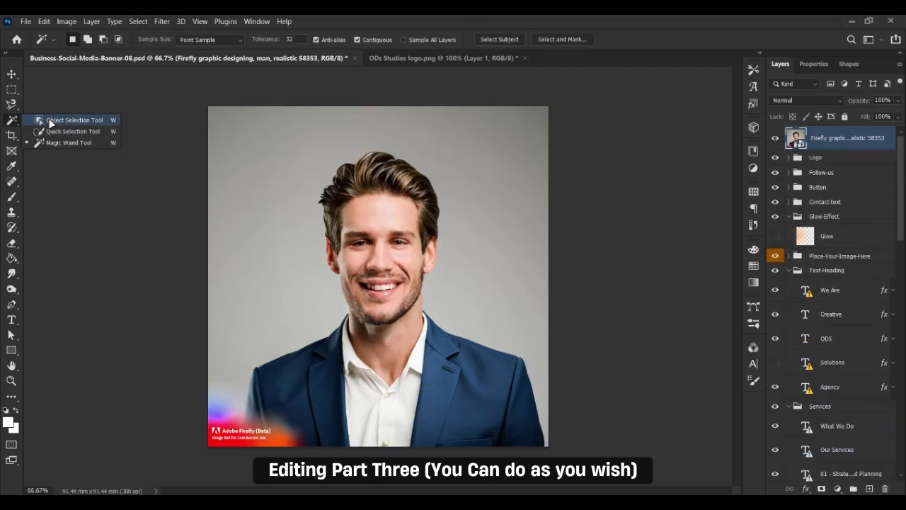
pyautogui.click(71, 120)
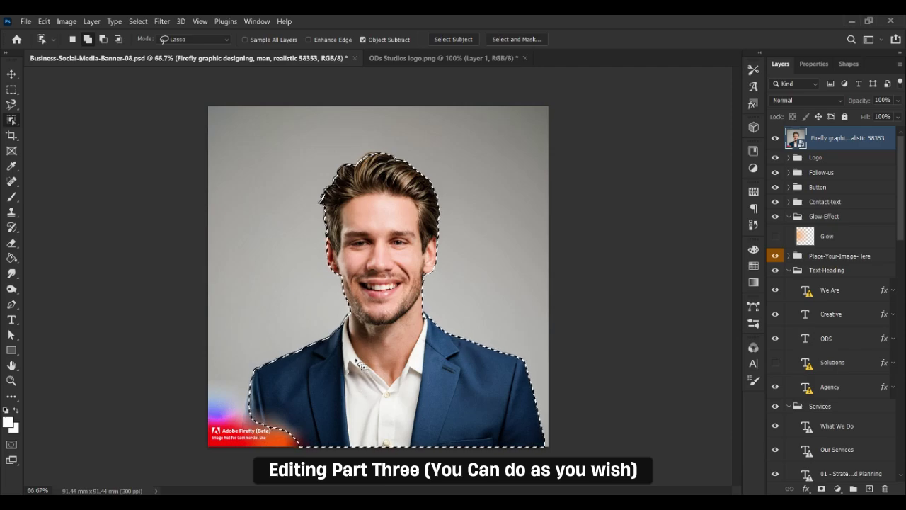
pyautogui.hotkey('ctrl', 'j')
# Delete the original Firefly portrait layer with the grey backdrop, leaving only the cut-out copy of the man.
pyautogui.press('v')
pyautogui.click(245, 140)
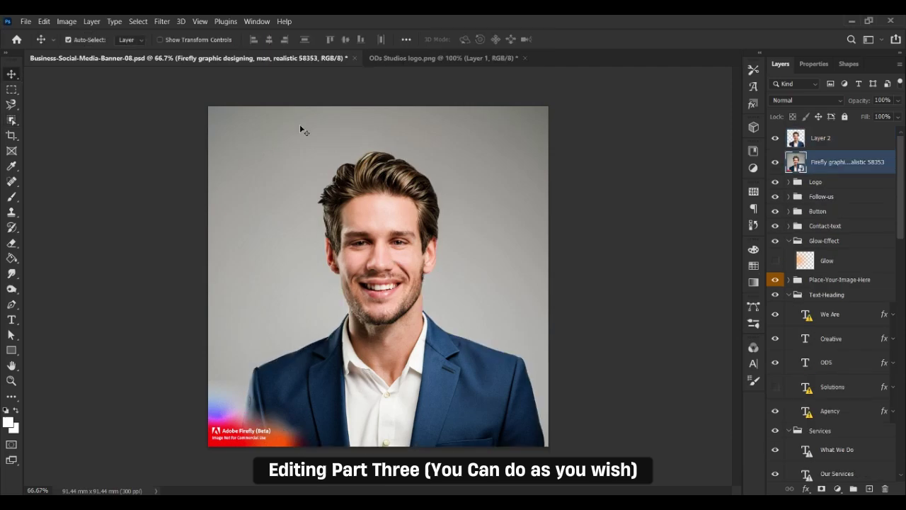
pyautogui.press('Delete')
# Delete a bottom strip about 12 mm high from the man's cut-out on Layer 2 and put the layer in a group.
pyautogui.click(850, 140)
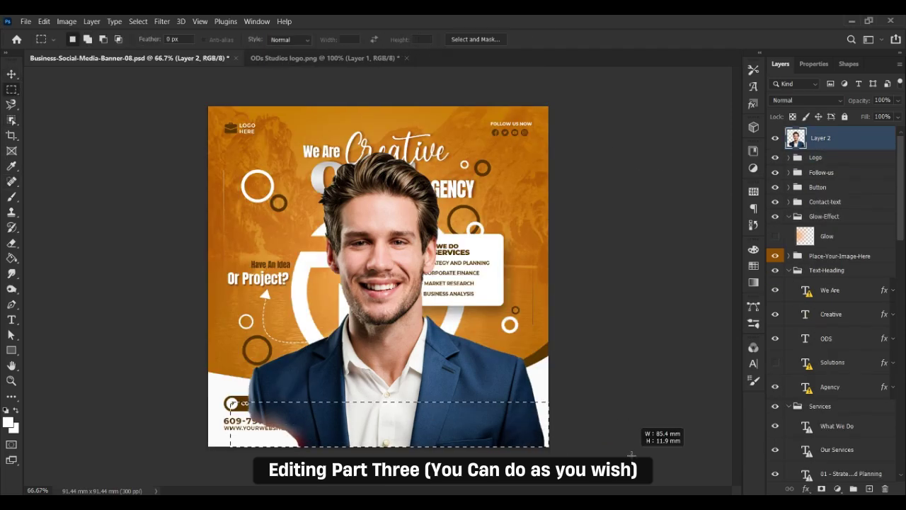
pyautogui.press('Delete')
pyautogui.hotkey('ctrl', 'd')
pyautogui.press('v')
pyautogui.hotkey('ctrl', 'g')
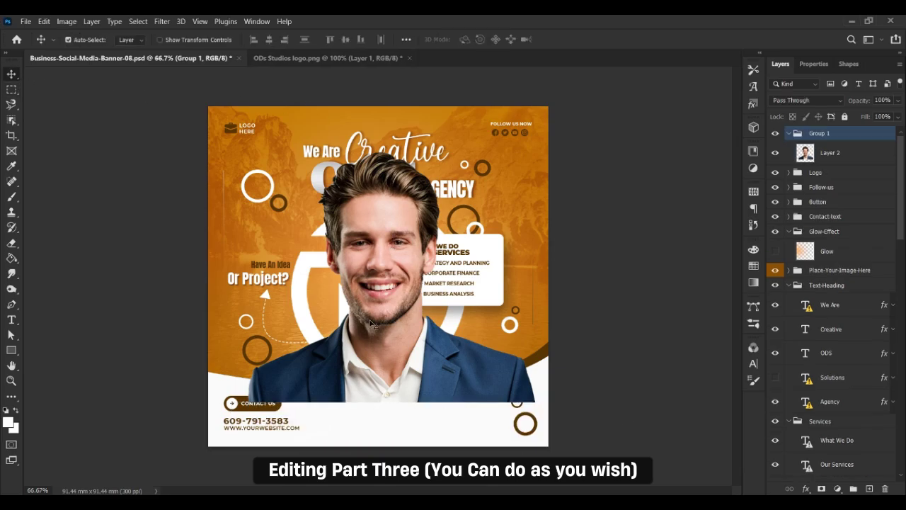
# Scale the man's cut-out on Layer 2 down to about 27% and move it into the banner's white footer.
pyautogui.moveTo(379, 262); pyautogui.dragTo(385, 317)
pyautogui.hotkey('ctrl', 't')
pyautogui.moveTo(396, 206); pyautogui.dragTo(394, 350)
pyautogui.moveTo(404, 387); pyautogui.dragTo(451, 167)
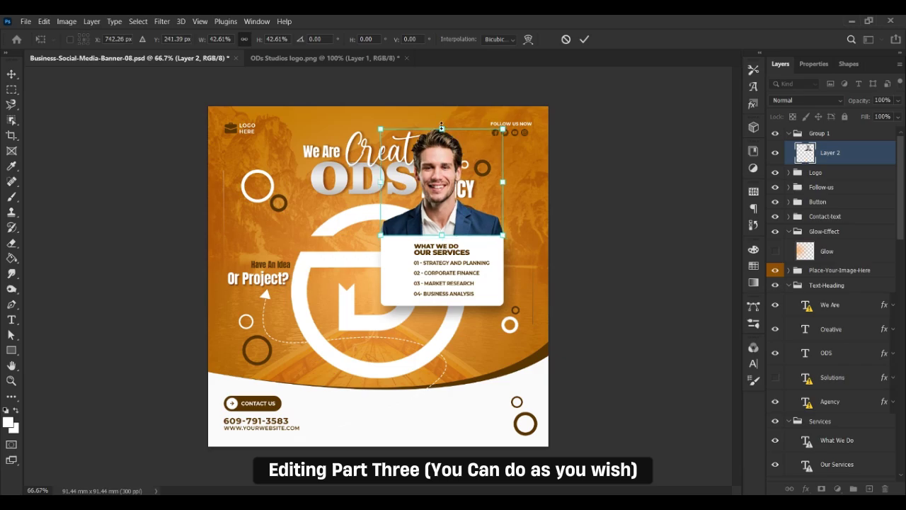
pyautogui.moveTo(441, 128); pyautogui.dragTo(348, 423)
pyautogui.scroll(5, 310, 386)
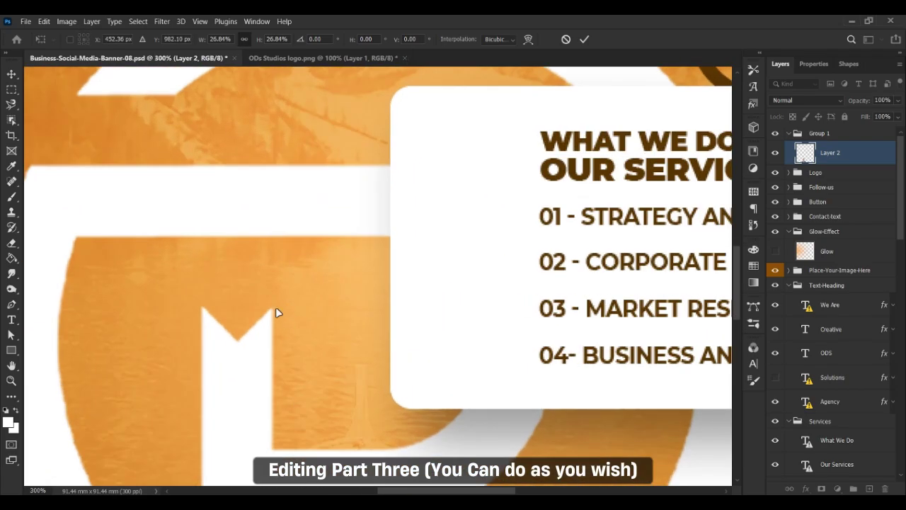
# Shrink the man's cut-out further to about 18 × 16 mm and seat it on the banner's lower edge beside the website address.
pyautogui.scroll(-10, 277, 312)
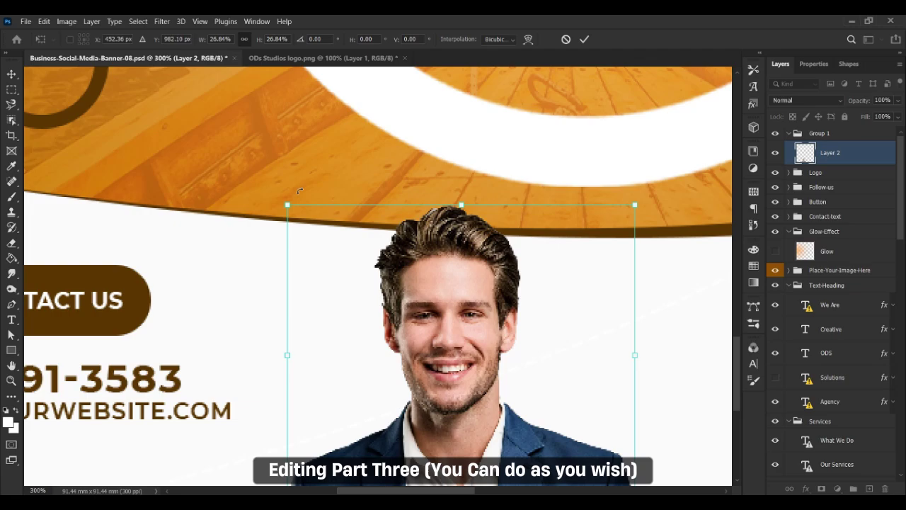
pyautogui.moveTo(286, 209); pyautogui.dragTo(316, 262)
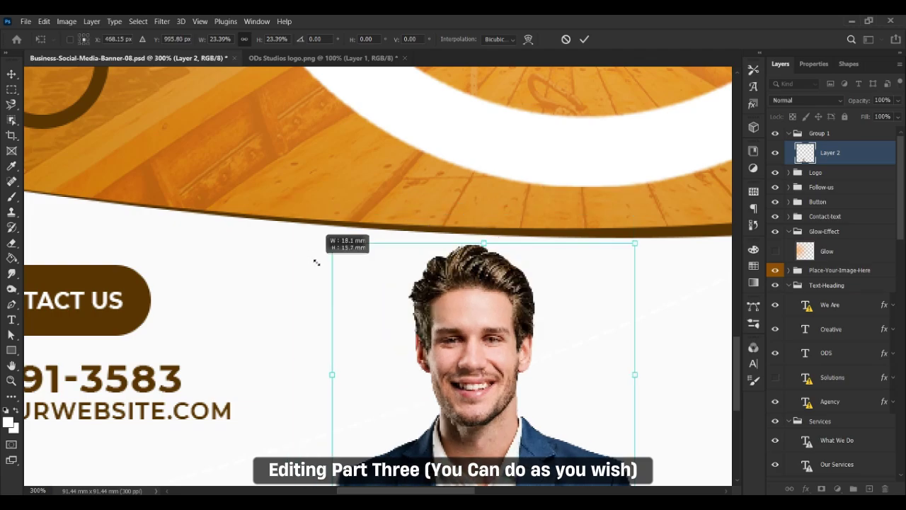
pyautogui.scroll(-2, 316, 263)
pyautogui.moveTo(403, 504)
pyautogui.click(481, 491)
pyautogui.click(452, 491)
pyautogui.moveTo(369, 492)
pyautogui.mouseDown()
pyautogui.moveTo(318, 491)
pyautogui.moveTo(352, 492)
pyautogui.mouseUp()
pyautogui.moveTo(549, 272); pyautogui.dragTo(374, 275)
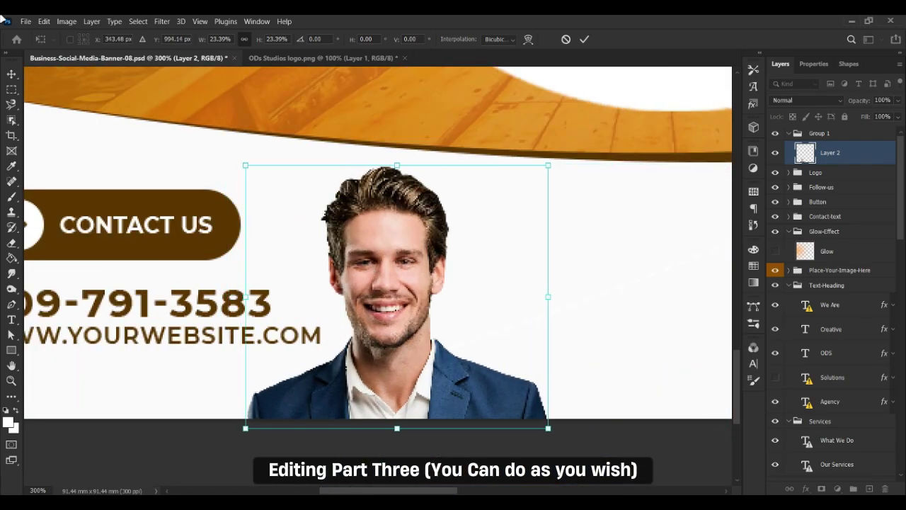
pyautogui.press('Return')
pyautogui.hotkey('ctrl', '-')
pyautogui.hotkey('ctrl', '-')
pyautogui.hotkey('ctrl', '-')
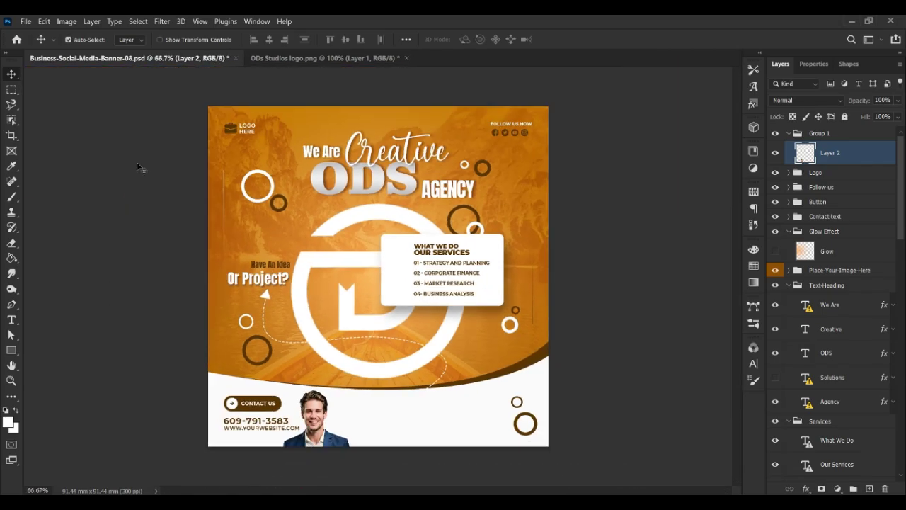
pyautogui.click(68, 40)
pyautogui.moveTo(317, 412); pyautogui.dragTo(323, 413)
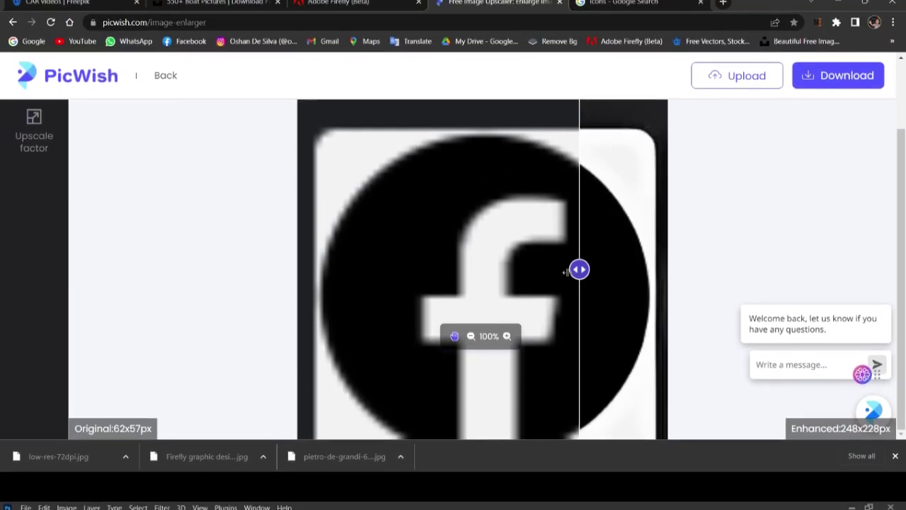
# In PicWish, compare the upscaled Facebook icon with the original, download it and place it in the Photoshop banner.
pyautogui.moveTo(566, 271); pyautogui.dragTo(314, 291)
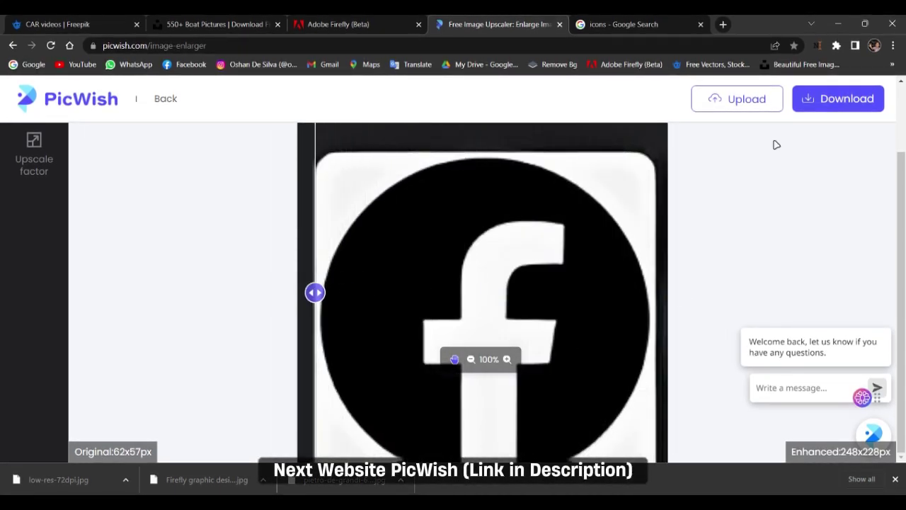
pyautogui.click(838, 108)
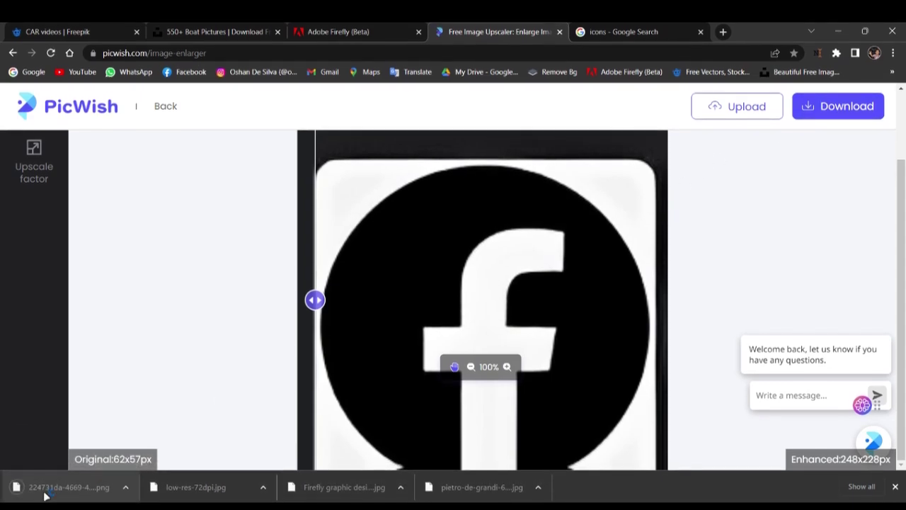
pyautogui.moveTo(17, 479); pyautogui.dragTo(301, 374)
pyautogui.moveTo(298, 423)
pyautogui.mouseDown()
pyautogui.moveTo(510, 53)
pyautogui.moveTo(397, 163)
pyautogui.mouseUp()
# Erase the white square and the white letter f from the Facebook icon with the Magic Eraser tool.
pyautogui.click(12, 53)
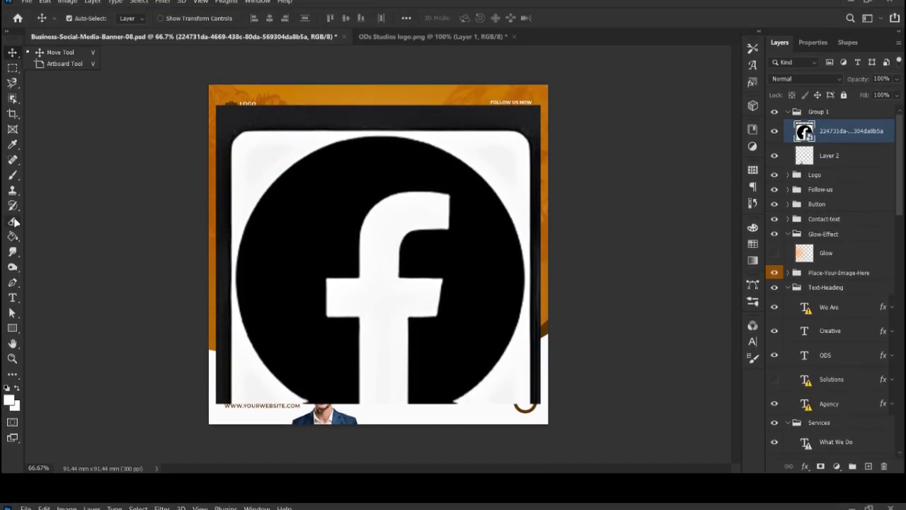
pyautogui.click(13, 222)
pyautogui.click(266, 182)
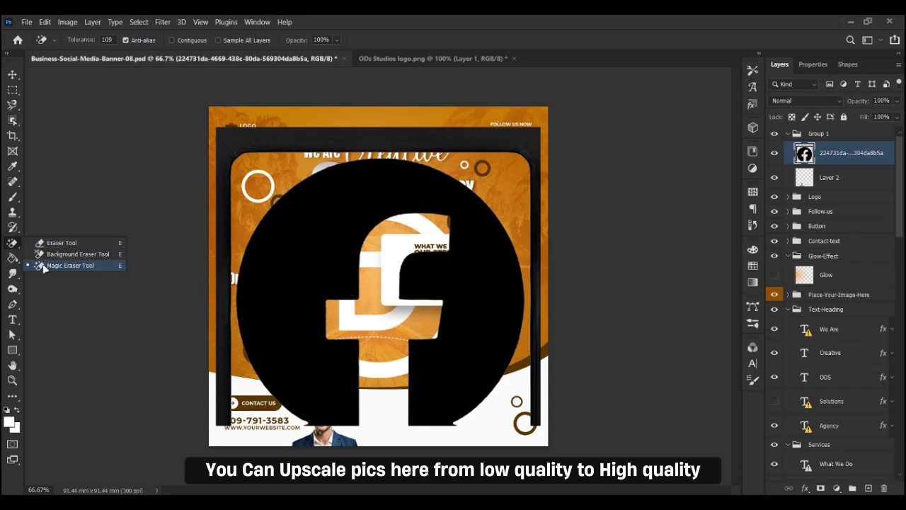
# Erase the remaining black frame around the round Facebook icon with the Eraser tool.
pyautogui.click(62, 243)
pyautogui.moveTo(245, 144); pyautogui.dragTo(533, 142)
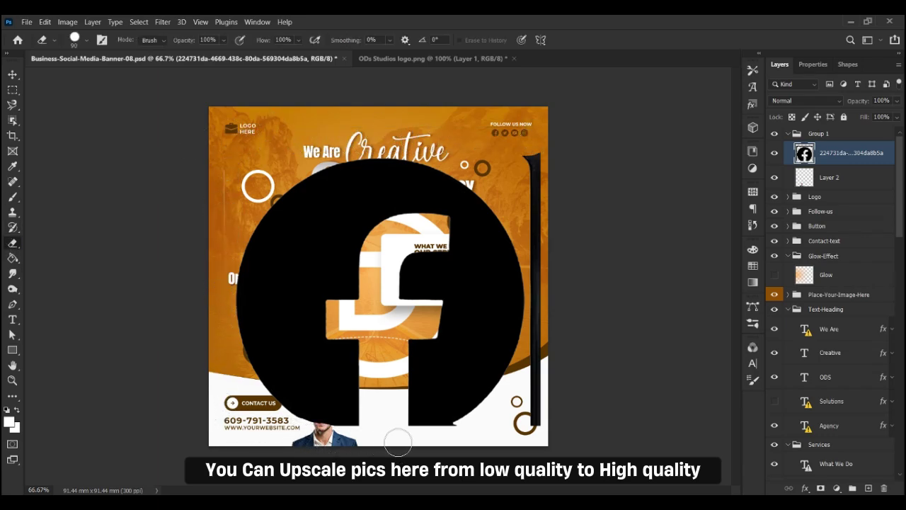
pyautogui.moveTo(398, 442); pyautogui.dragTo(531, 418)
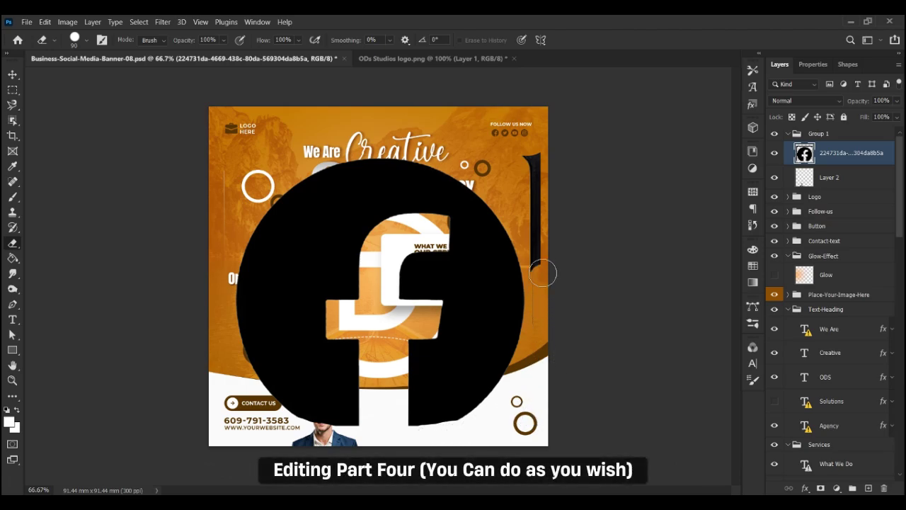
# Scale the Facebook icon down to about 15 mm wide in the white footer next to the man.
pyautogui.moveTo(431, 205); pyautogui.dragTo(457, 269)
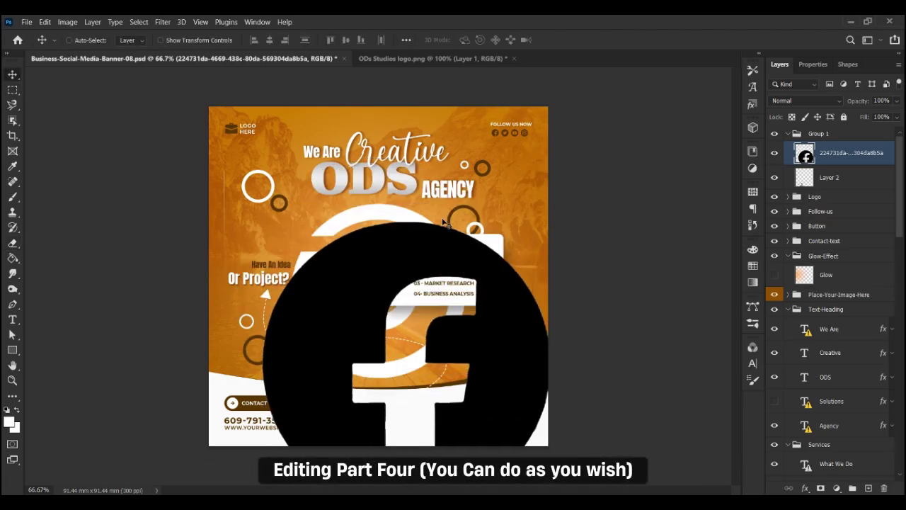
pyautogui.hotkey('ctrl', 't')
pyautogui.moveTo(407, 223); pyautogui.dragTo(418, 414)
pyautogui.moveTo(420, 426); pyautogui.dragTo(396, 403)
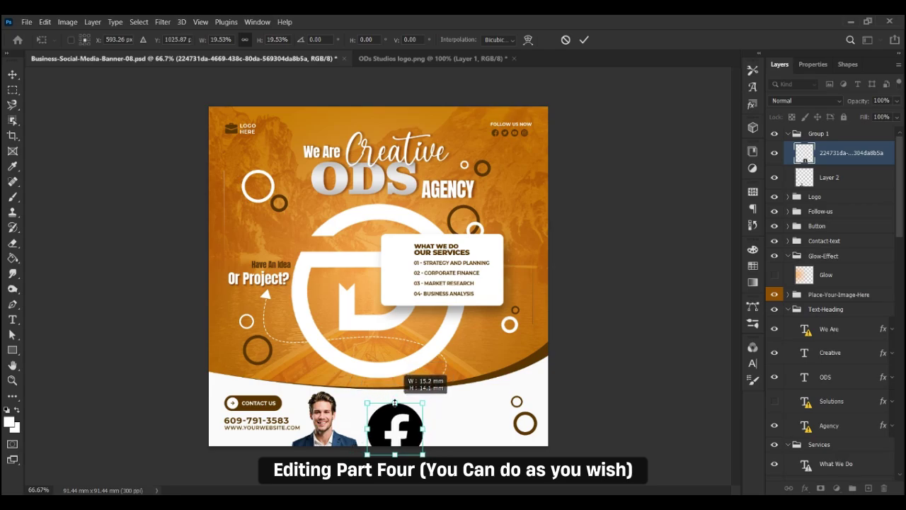
# Move the Facebook icon's layer below Layer 2 and tuck the icon partly behind the man's shoulder.
pyautogui.moveTo(830, 155); pyautogui.dragTo(823, 187)
pyautogui.click(26, 87)
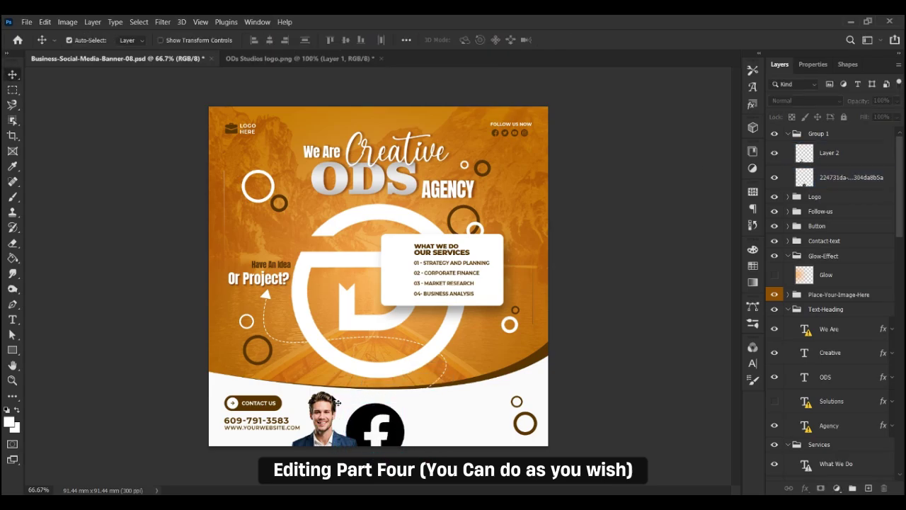
pyautogui.moveTo(357, 422); pyautogui.dragTo(346, 422)
# Add a Gradient Overlay to the Facebook icon's layer using the navy-to-steel-blue preset Blue_30.
pyautogui.click(880, 159)
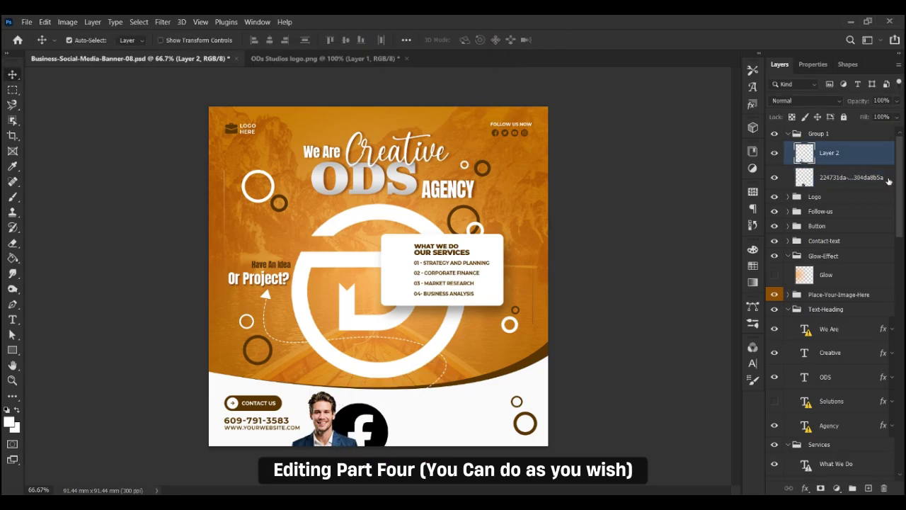
pyautogui.click(886, 183)
pyautogui.doubleClick(871, 186)
pyautogui.click(475, 236)
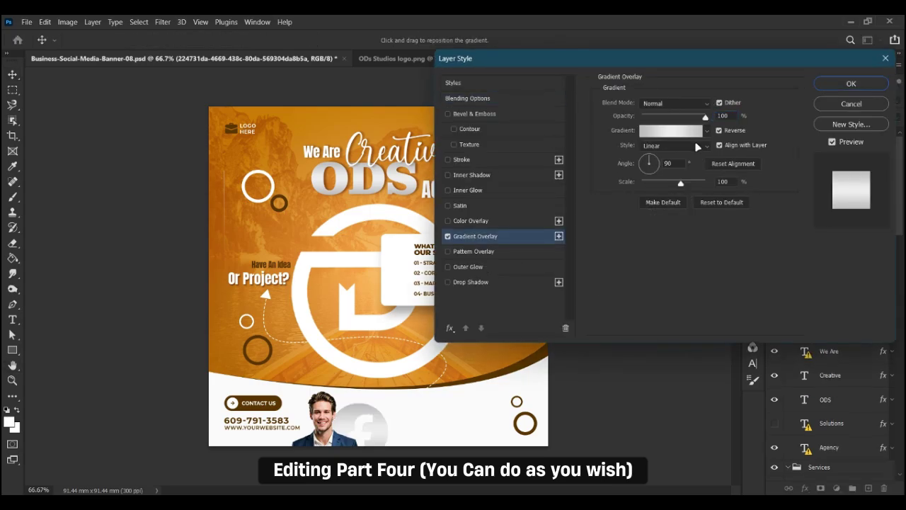
pyautogui.click(707, 131)
pyautogui.click(679, 174)
pyautogui.scroll(15, 657, 184)
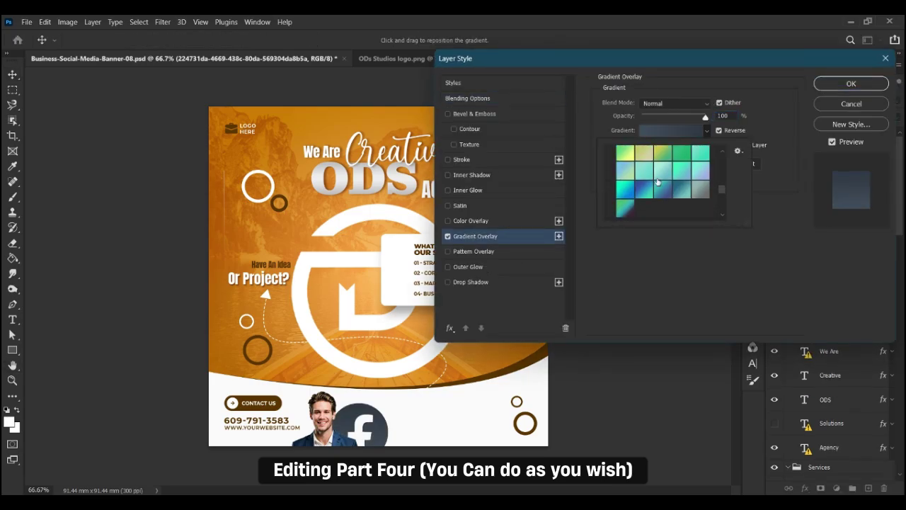
pyautogui.click(610, 171)
pyautogui.scroll(-1, 639, 183)
pyautogui.scroll(-1, 640, 185)
pyautogui.click(665, 200)
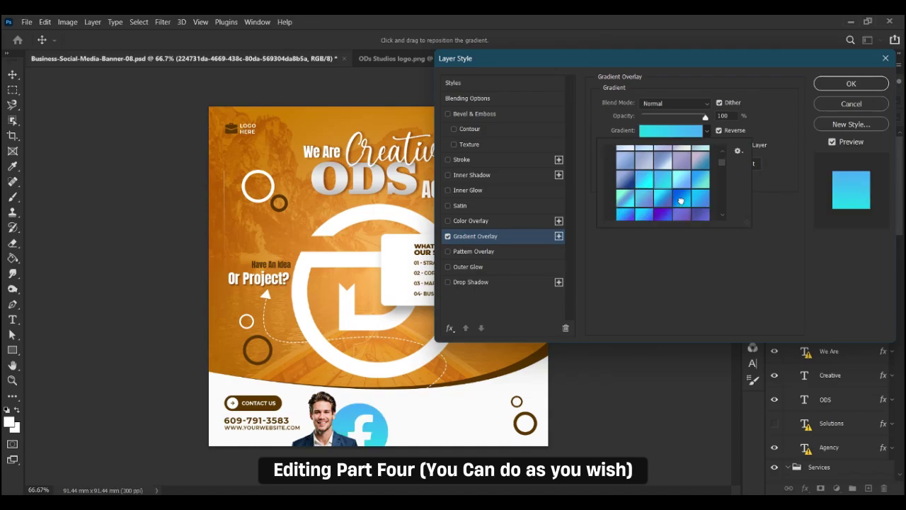
pyautogui.click(682, 201)
pyautogui.click(701, 202)
pyautogui.scroll(-3, 698, 200)
pyautogui.click(684, 180)
pyautogui.click(851, 84)
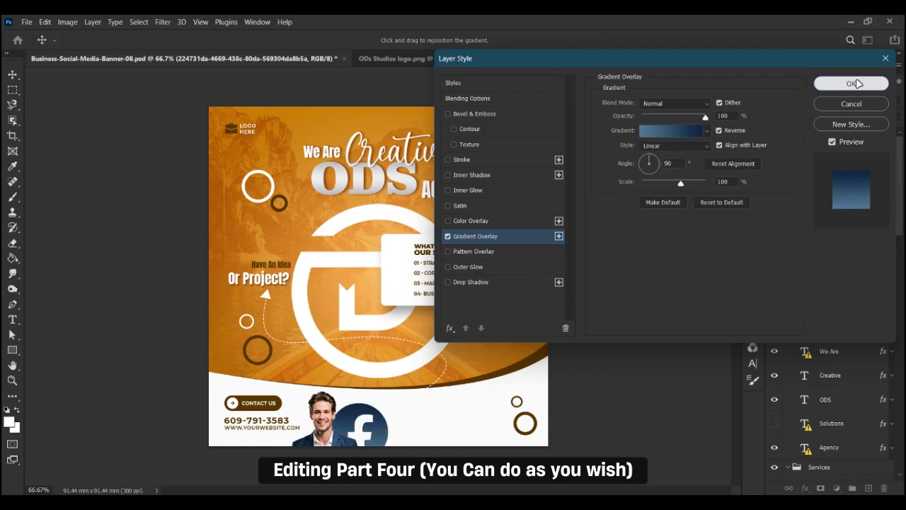
pyautogui.click(851, 84)
pyautogui.click(326, 412)
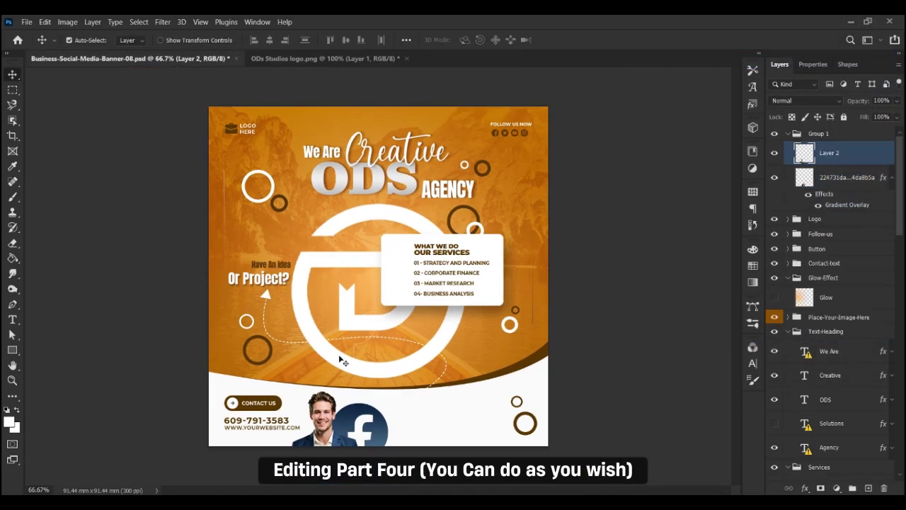
pyautogui.hotkey('ctrl', 'u')
pyautogui.moveTo(680, 257)
pyautogui.mouseDown()
pyautogui.moveTo(651, 257)
pyautogui.moveTo(678, 257)
pyautogui.mouseUp()
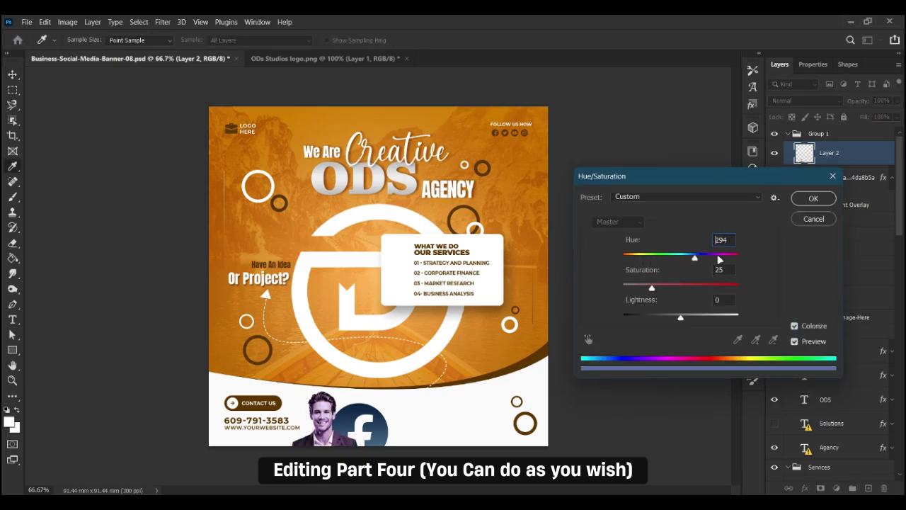
pyautogui.click(815, 224)
# Select only the man's blue jacket using Color Range with fuzziness 56, and remove the Facebook icon from the selection with Quick Selection.
pyautogui.hotkey('ctrl', '+')
pyautogui.hotkey('ctrl', '+')
pyautogui.scroll(-6, 453, 365)
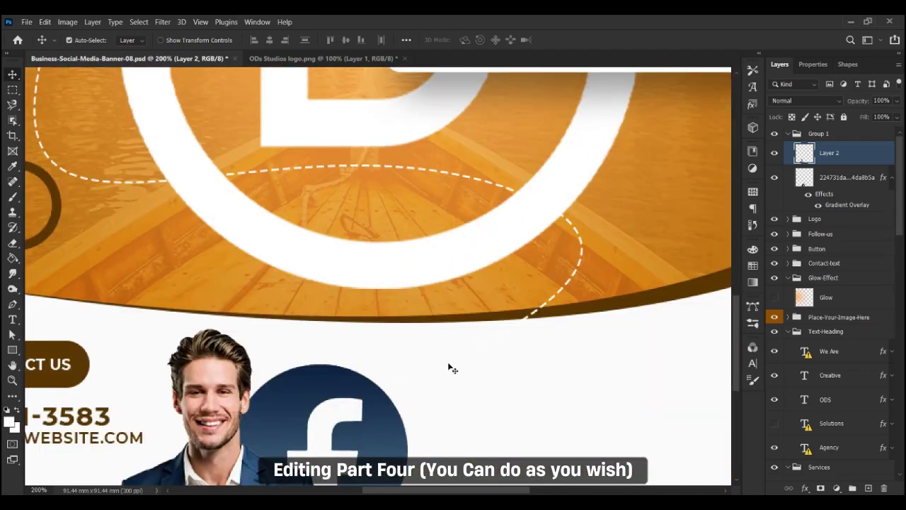
pyautogui.hscroll(-3, 449, 366)
pyautogui.click(141, 24)
pyautogui.click(159, 131)
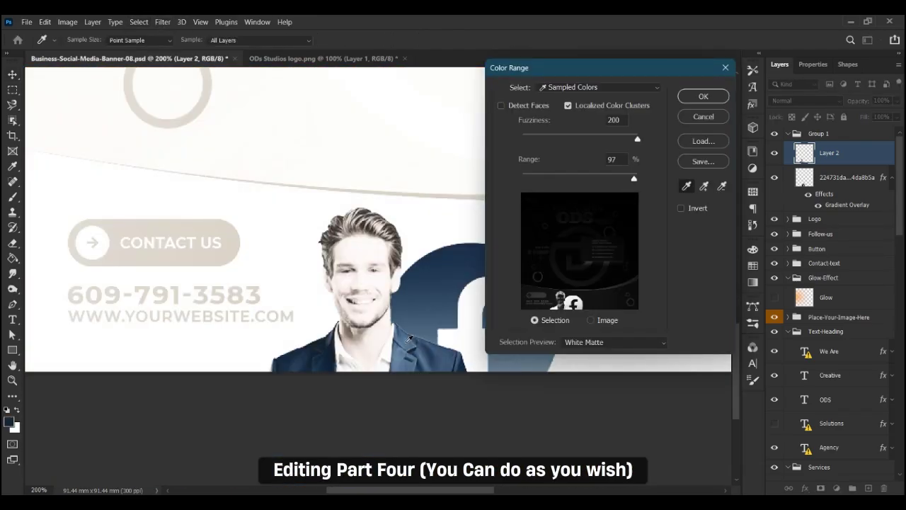
pyautogui.moveTo(636, 136); pyautogui.dragTo(556, 141)
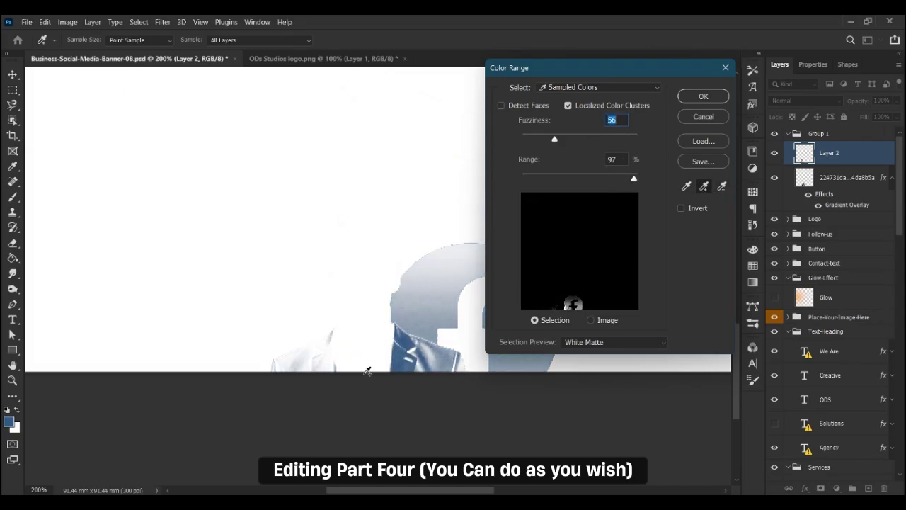
pyautogui.click(323, 361)
pyautogui.click(691, 97)
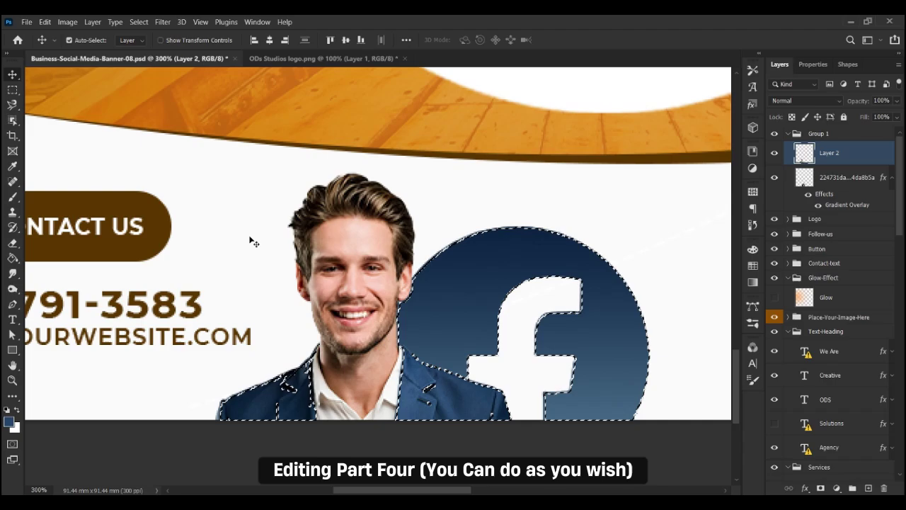
pyautogui.rightClick(12, 121)
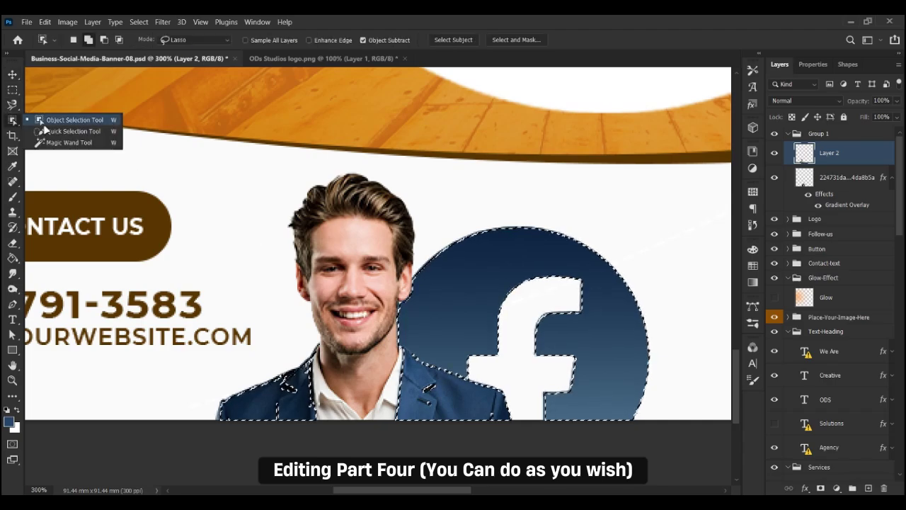
pyautogui.click(71, 131)
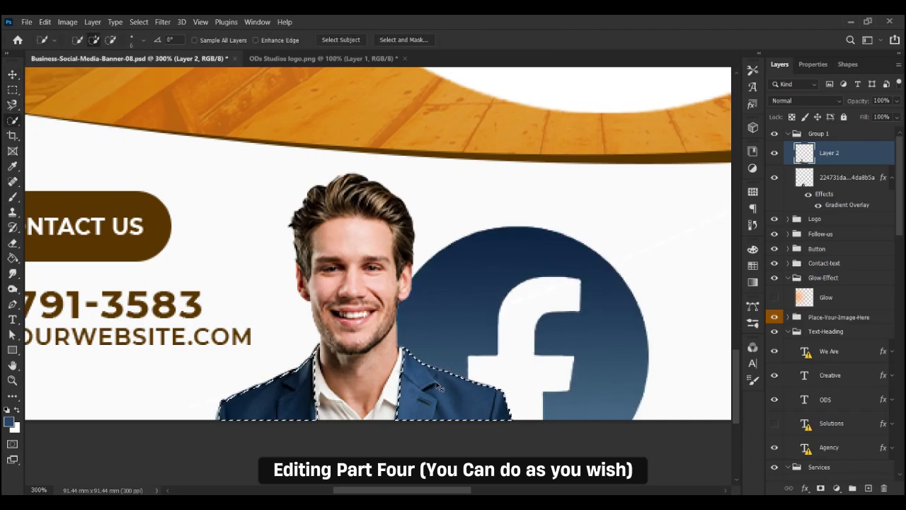
# Recolour the selected jacket olive-brown with Hue/Saturation, setting the hue to -170 and the saturation to +45.
pyautogui.hotkey('ctrl', 'u')
pyautogui.moveTo(680, 255); pyautogui.dragTo(641, 258)
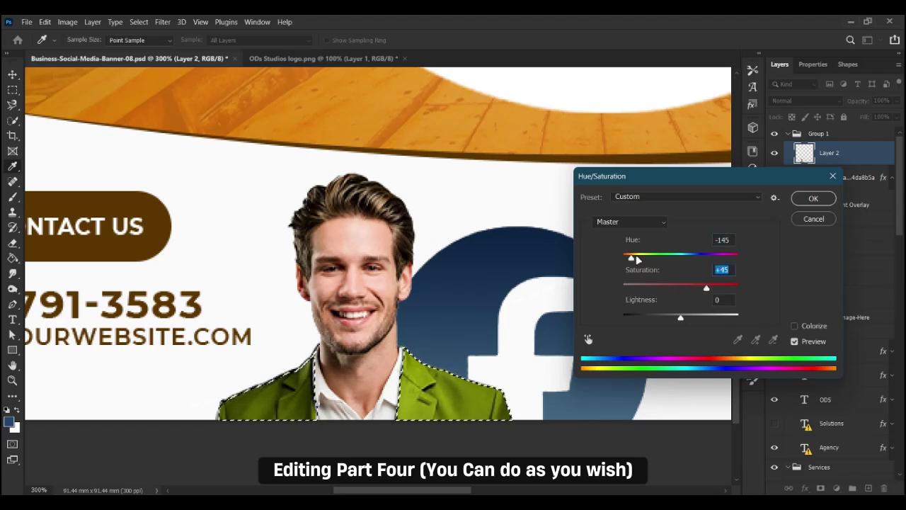
pyautogui.moveTo(628, 260); pyautogui.dragTo(623, 259)
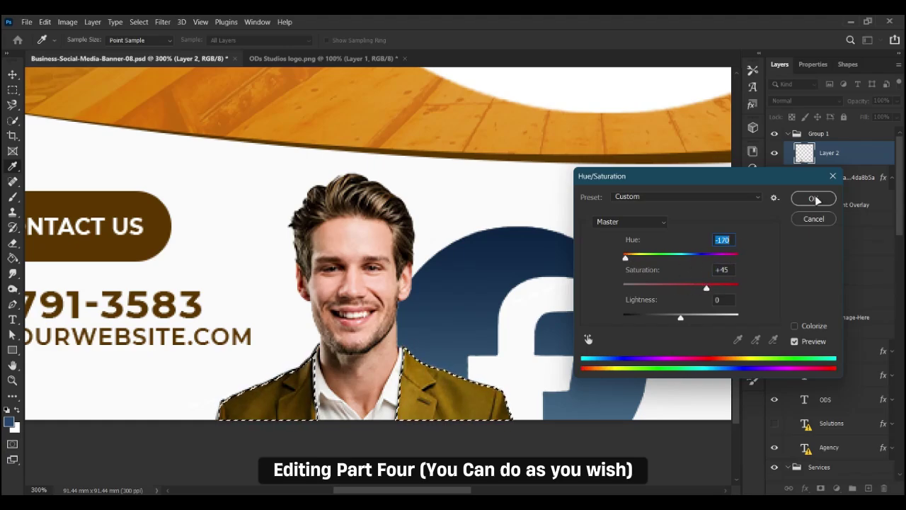
pyautogui.click(814, 198)
pyautogui.click(13, 75)
# Change the gradient overlay on the Facebook icon's layer to the yellow-to-red preset Orange_05.
pyautogui.hotkey('ctrl', '-')
pyautogui.hotkey('ctrl', '-')
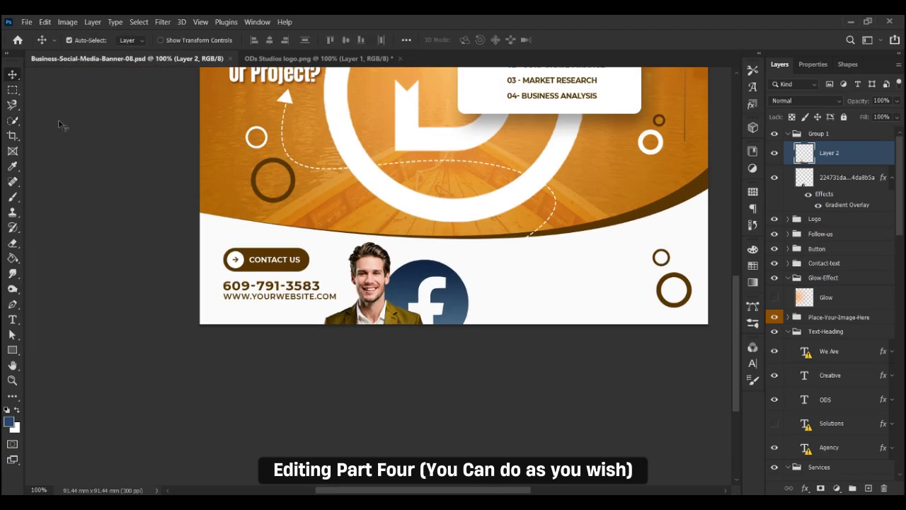
pyautogui.scroll(2, 146, 120)
pyautogui.click(447, 335)
pyautogui.doubleClick(879, 186)
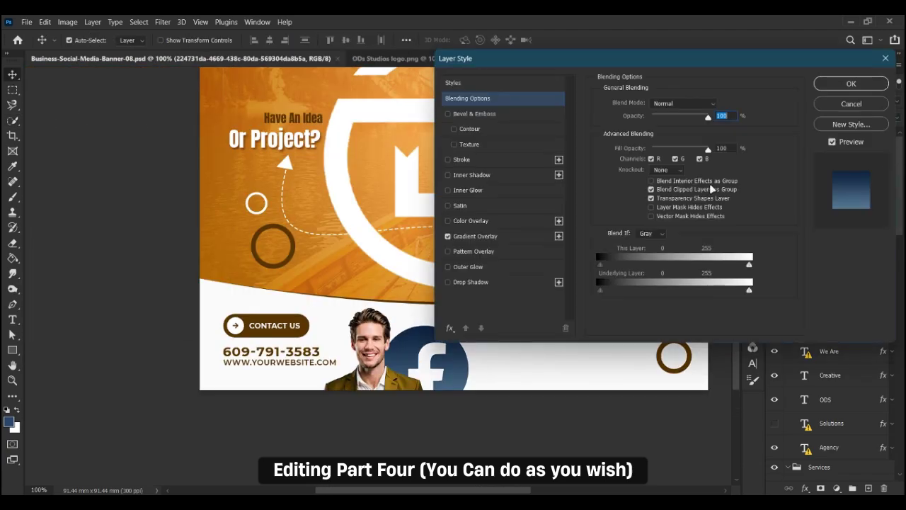
pyautogui.click(677, 131)
pyautogui.click(648, 180)
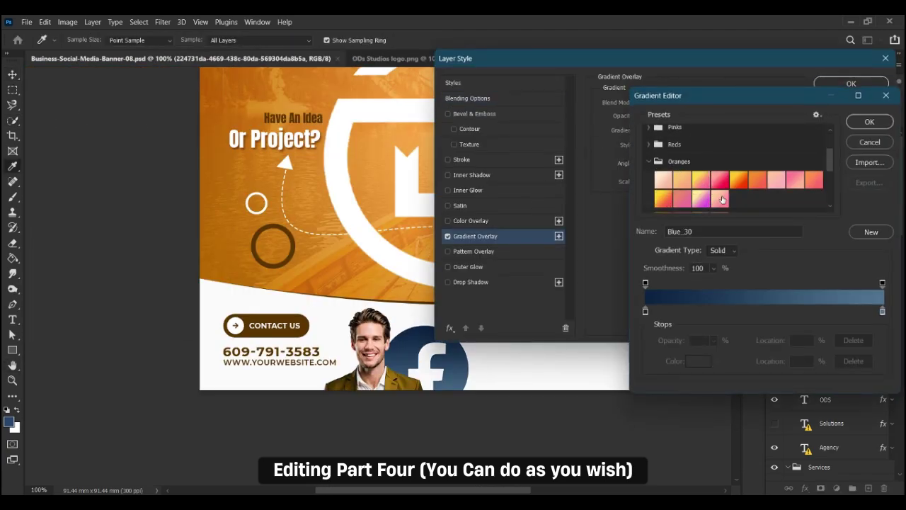
pyautogui.click(739, 182)
pyautogui.click(757, 182)
pyautogui.click(740, 183)
pyautogui.click(664, 197)
pyautogui.click(721, 183)
pyautogui.click(737, 184)
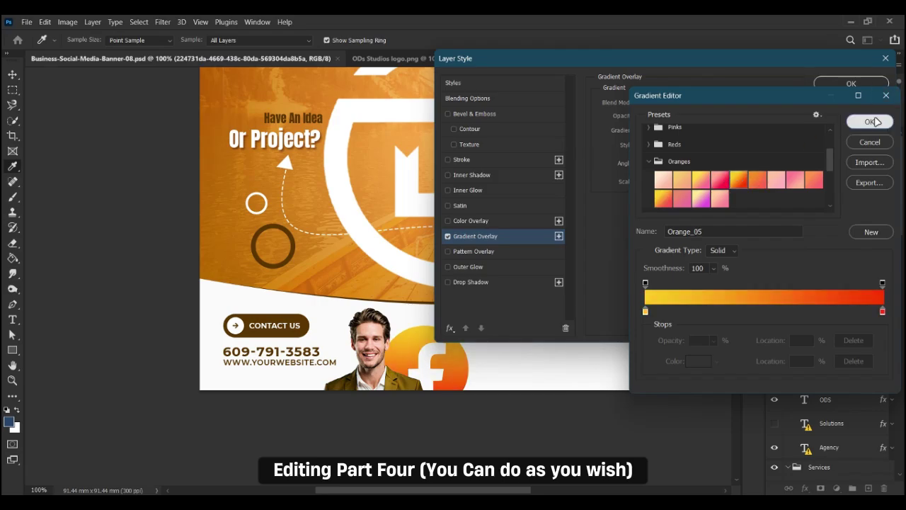
pyautogui.click(869, 121)
# Recolour both stops of the icon's overlay gradient orange, using e88c08 for the end stop.
pyautogui.click(665, 132)
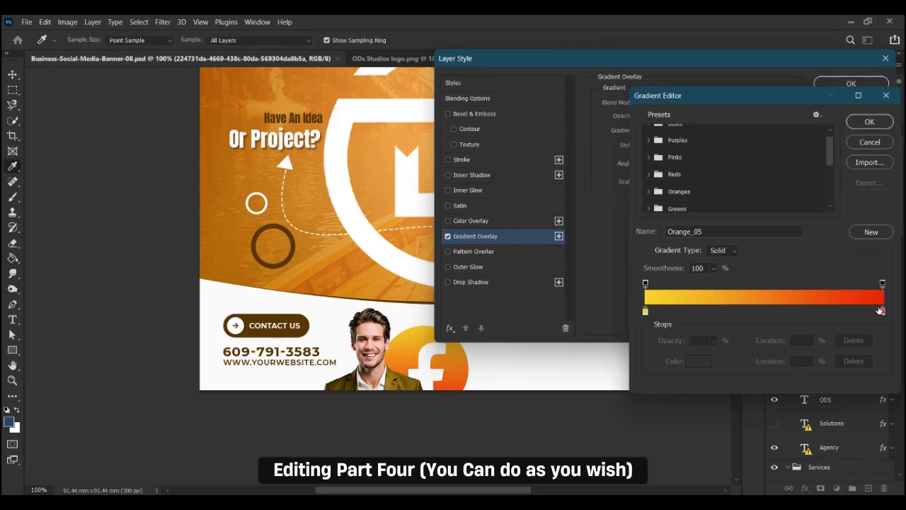
pyautogui.doubleClick(645, 312)
pyautogui.click(603, 312)
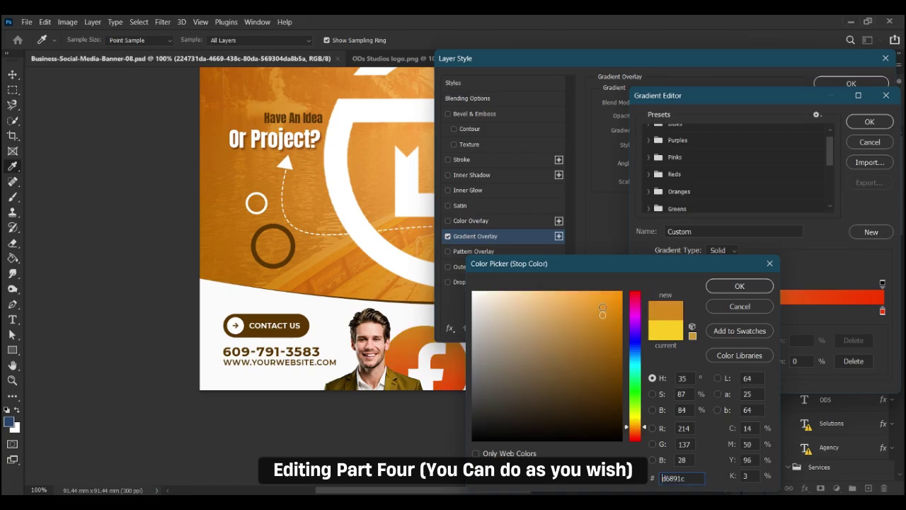
pyautogui.click(739, 286)
pyautogui.doubleClick(882, 312)
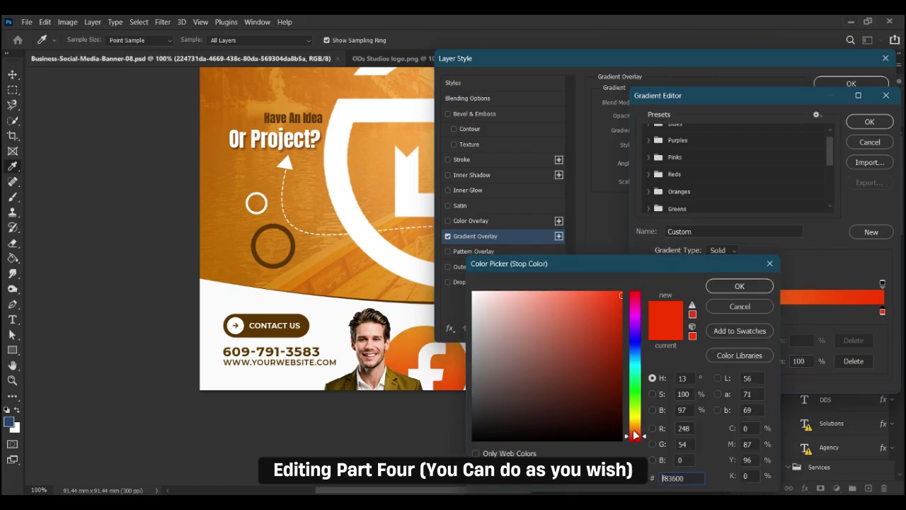
pyautogui.click(635, 425)
pyautogui.moveTo(602, 350); pyautogui.dragTo(617, 305)
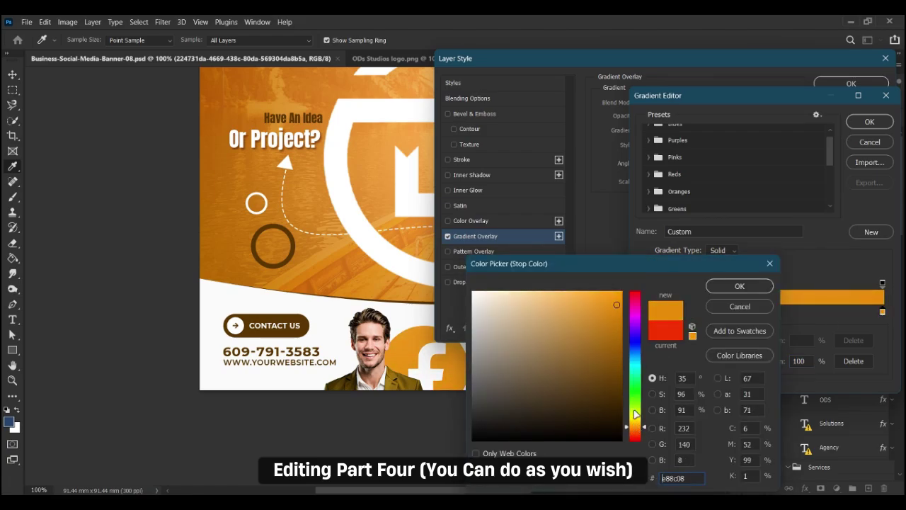
pyautogui.click(740, 286)
# Set the gradient's start stop to the yellow e9d046 and accept the edited gradient.
pyautogui.doubleClick(645, 313)
pyautogui.click(565, 302)
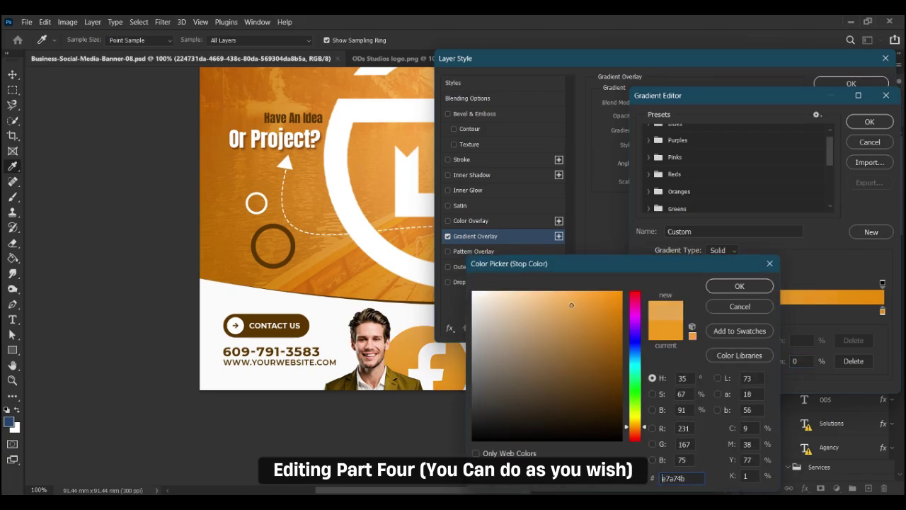
pyautogui.moveTo(626, 423); pyautogui.dragTo(635, 420)
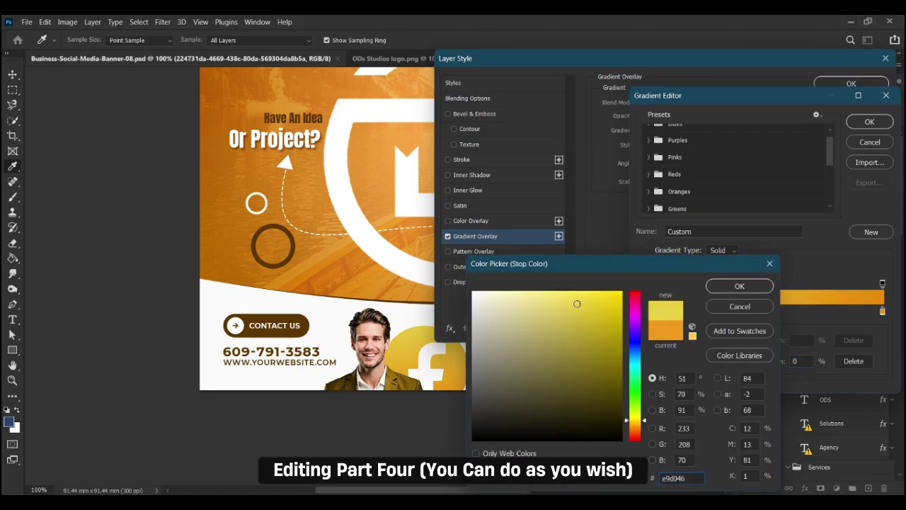
pyautogui.click(740, 286)
pyautogui.click(870, 122)
# Add a black Multiply Inner Shadow at 50% opacity with 0 px distance to the Facebook icon and apply the layer style.
pyautogui.click(450, 175)
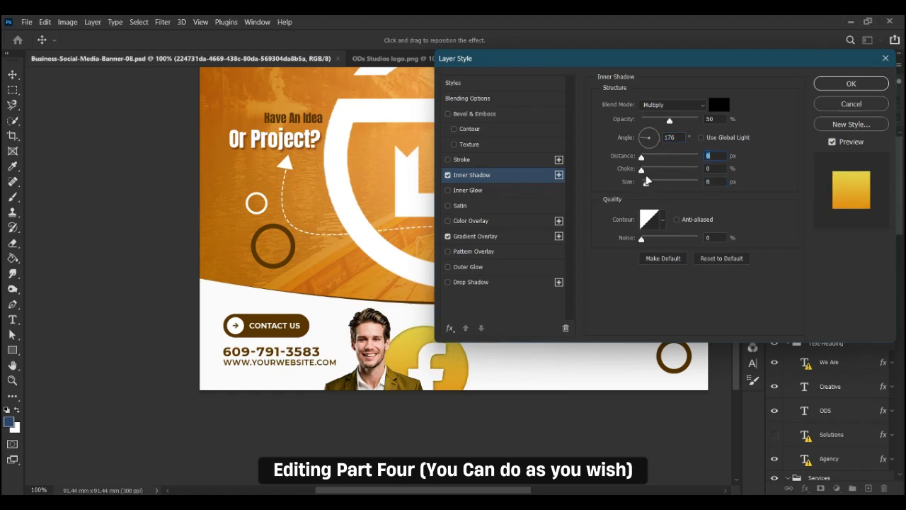
pyautogui.moveTo(646, 157); pyautogui.dragTo(648, 184)
pyautogui.click(834, 85)
pyautogui.click(836, 94)
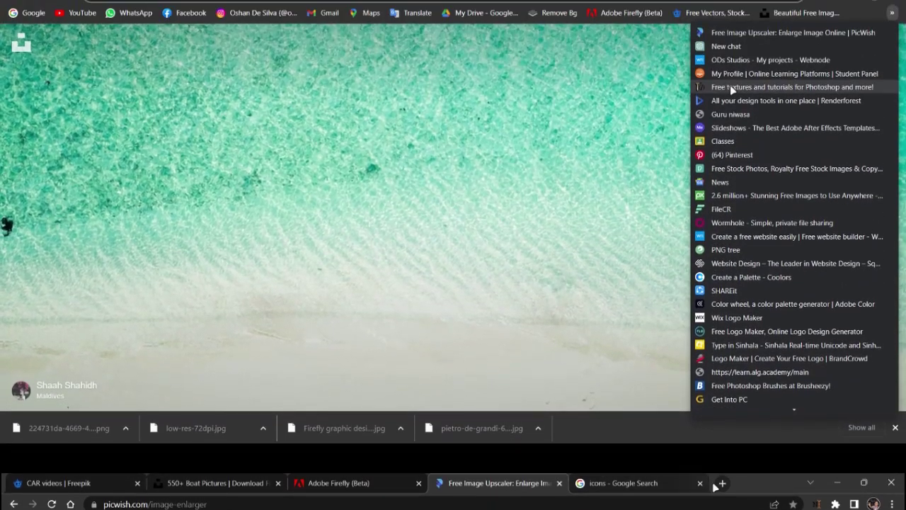
# Switch to Chrome, open the bookmarked Texturelabs site and go to its Details textures category.
pyautogui.click(732, 88)
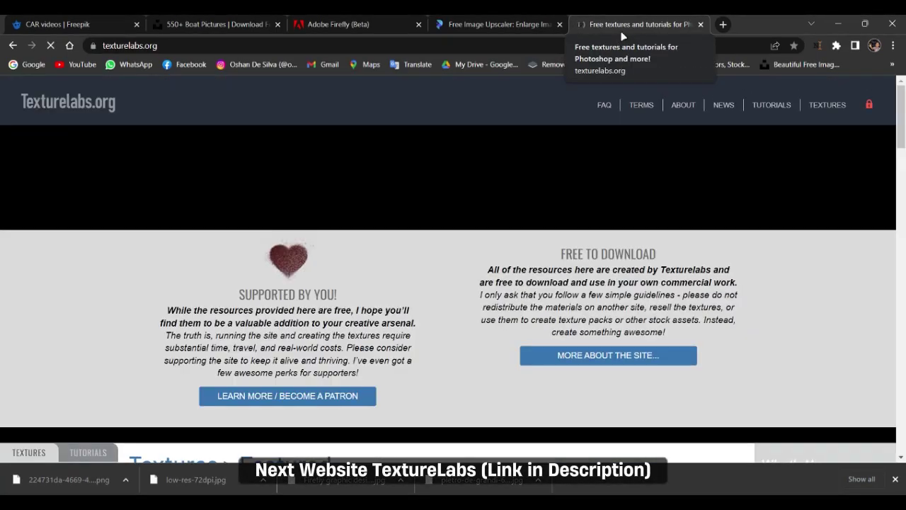
pyautogui.scroll(-5, 401, 277)
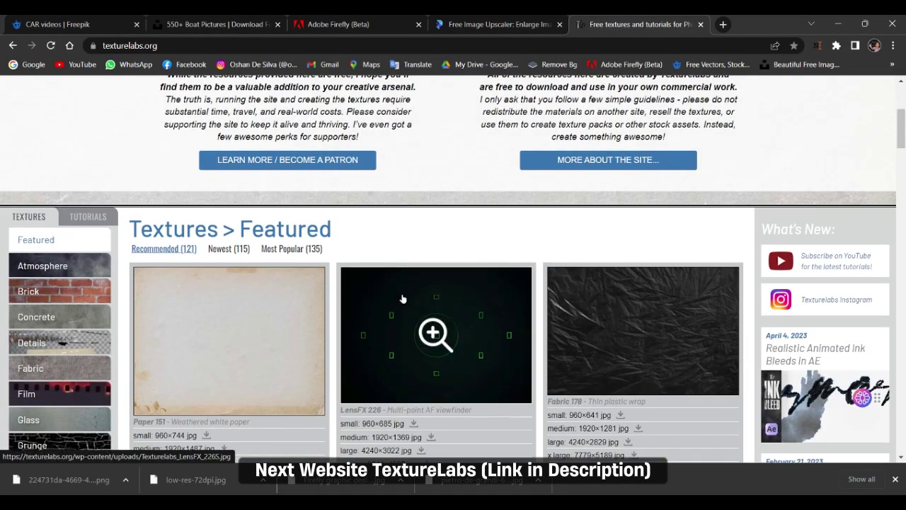
pyautogui.scroll(-3, 296, 178)
pyautogui.click(53, 267)
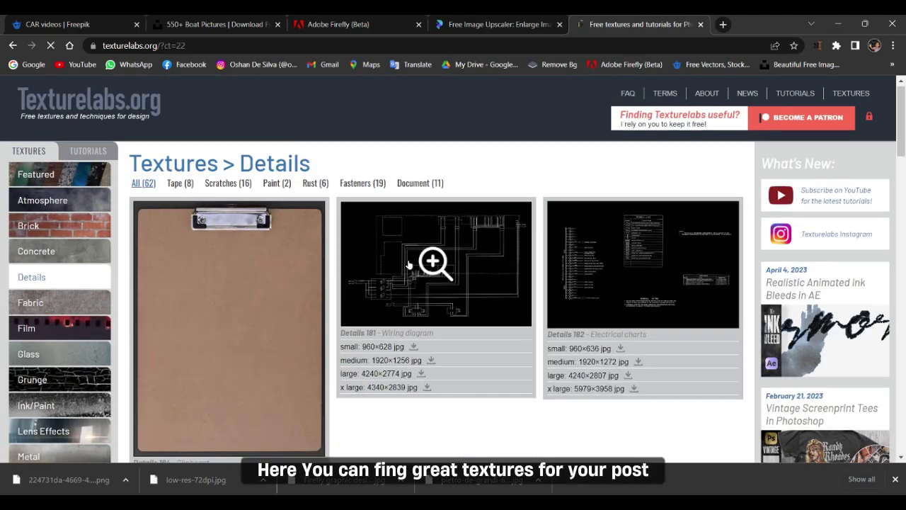
# Download the medium 1920×1281 PNG of the Details 172 Invisible office tape texture.
pyautogui.scroll(-5, 435, 312)
pyautogui.scroll(-5, 543, 336)
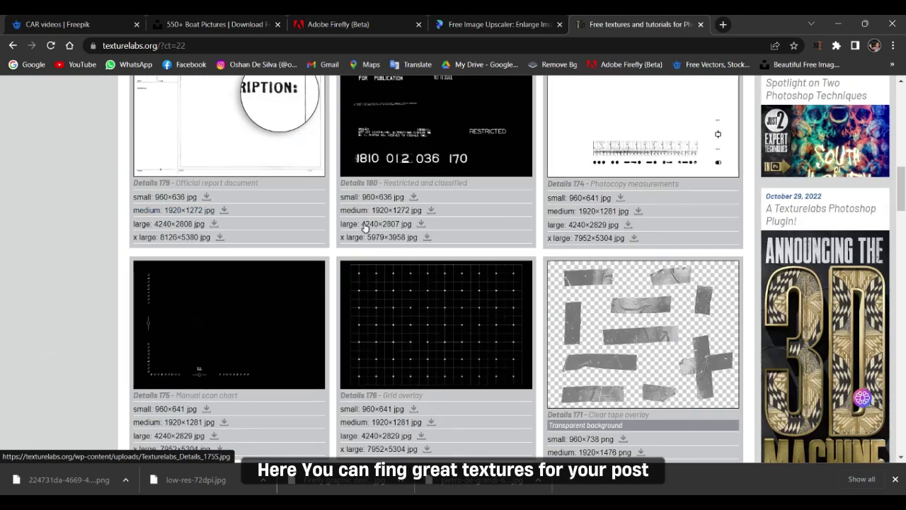
pyautogui.scroll(-4, 453, 298)
pyautogui.scroll(-2, 425, 333)
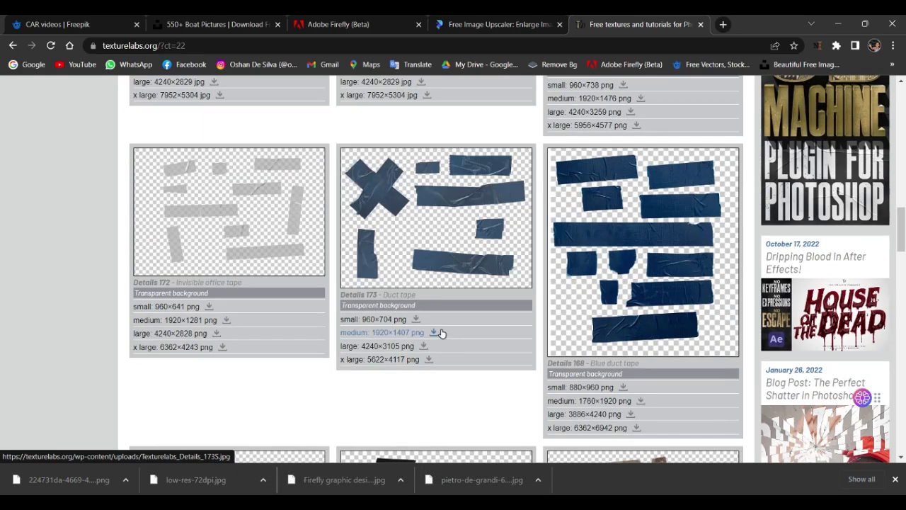
pyautogui.click(162, 320)
# Browse the Grunge textures and open the Ink/Paint category.
pyautogui.scroll(2, 382, 237)
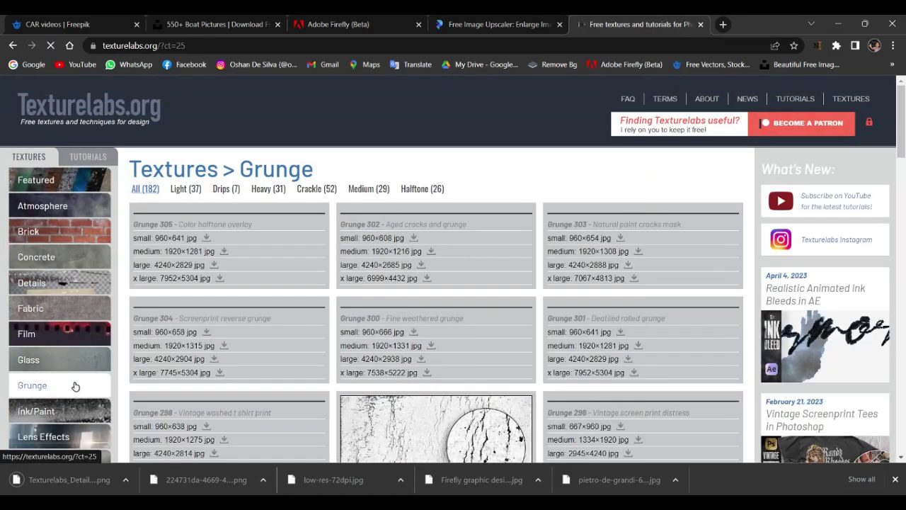
pyautogui.scroll(-3, 66, 211)
pyautogui.scroll(1, 67, 211)
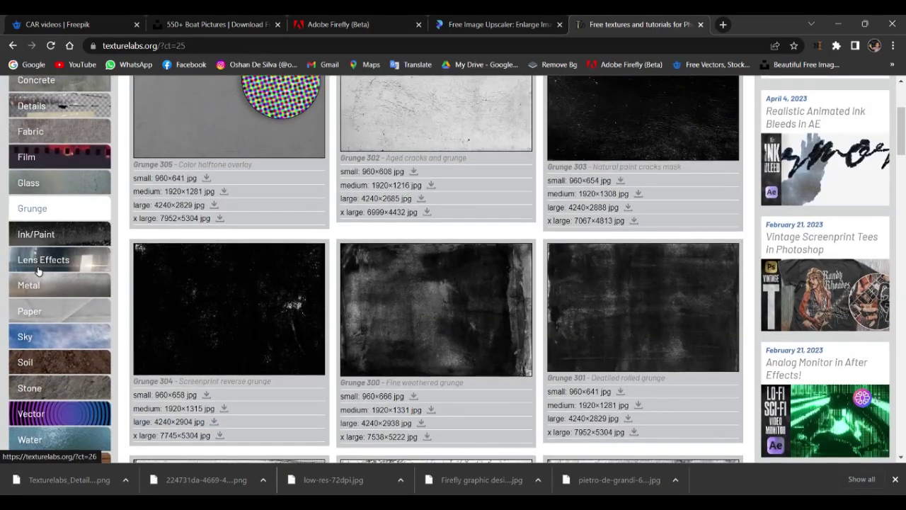
pyautogui.click(41, 242)
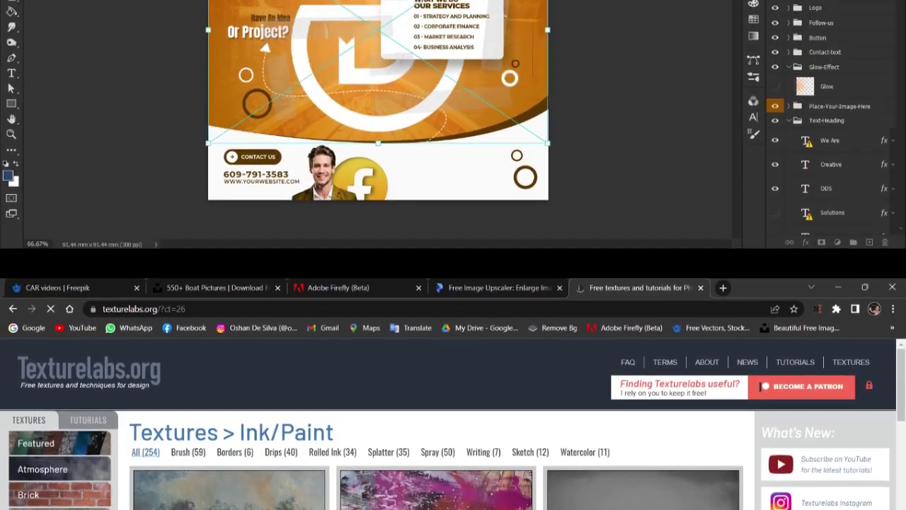
# Switch to Photoshop and place the Texturelabs_Details_172M tape image across the banner as the top layer.
pyautogui.moveTo(378, 161); pyautogui.dragTo(379, 59)
pyautogui.moveTo(365, 225); pyautogui.dragTo(354, 288)
pyautogui.moveTo(389, 118); pyautogui.dragTo(414, 243)
pyautogui.moveTo(249, 270)
pyautogui.mouseDown()
pyautogui.moveTo(377, 216)
pyautogui.moveTo(367, 230)
pyautogui.moveTo(273, 233)
pyautogui.mouseUp()
# Rasterize the tape layer and erase the tape pieces, keeping the strip at the services card's upper edge.
pyautogui.click(12, 243)
pyautogui.click(260, 239)
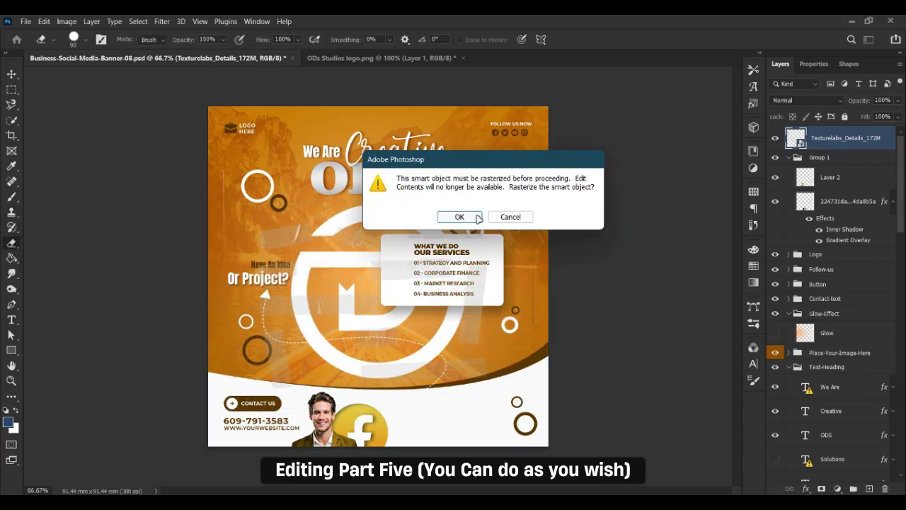
pyautogui.press('Return')
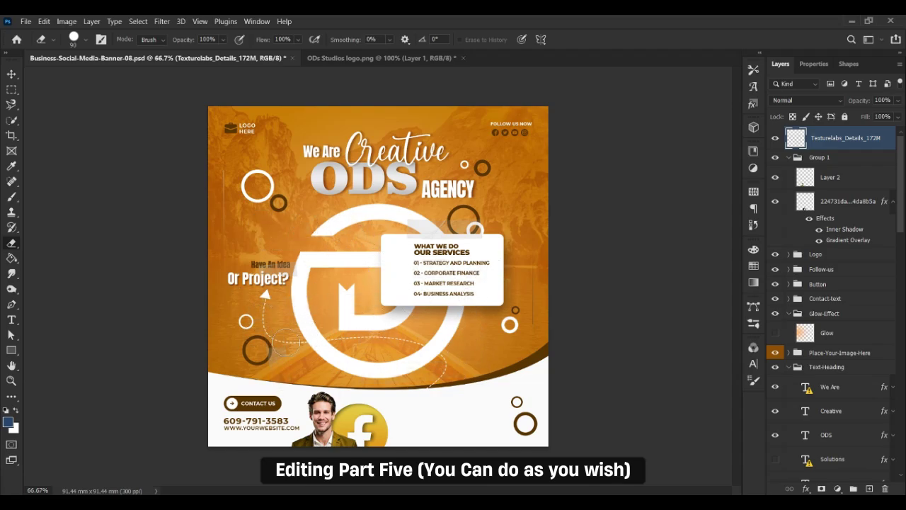
# Preview other blend modes on the tape layer, keep Normal, and shift the strip slightly right and down over the services card's upper edge.
pyautogui.hotkey('ctrl', '+')
pyautogui.hotkey('ctrl', '+')
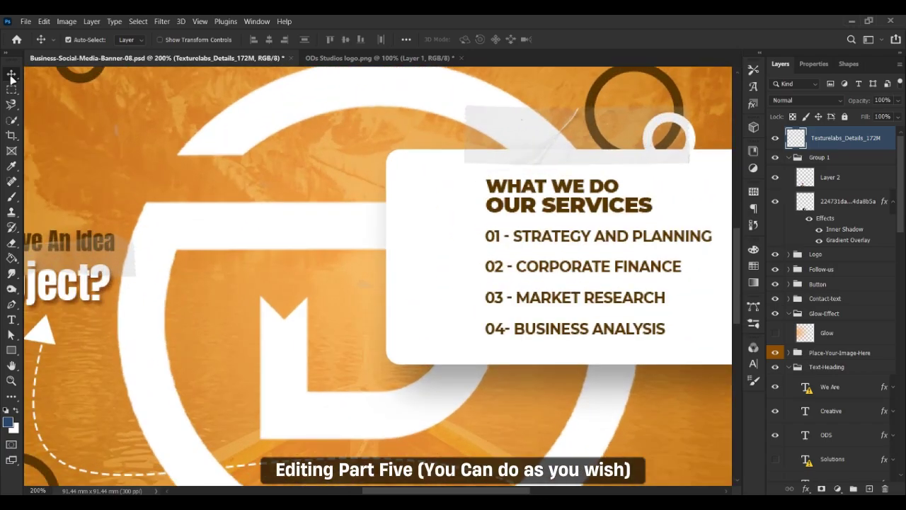
pyautogui.click(797, 104)
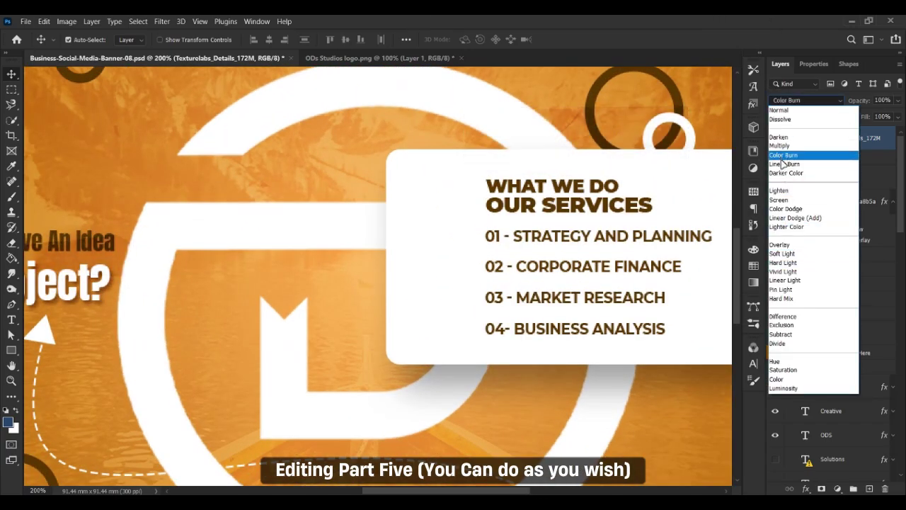
pyautogui.click(779, 110)
pyautogui.moveTo(567, 131); pyautogui.dragTo(589, 138)
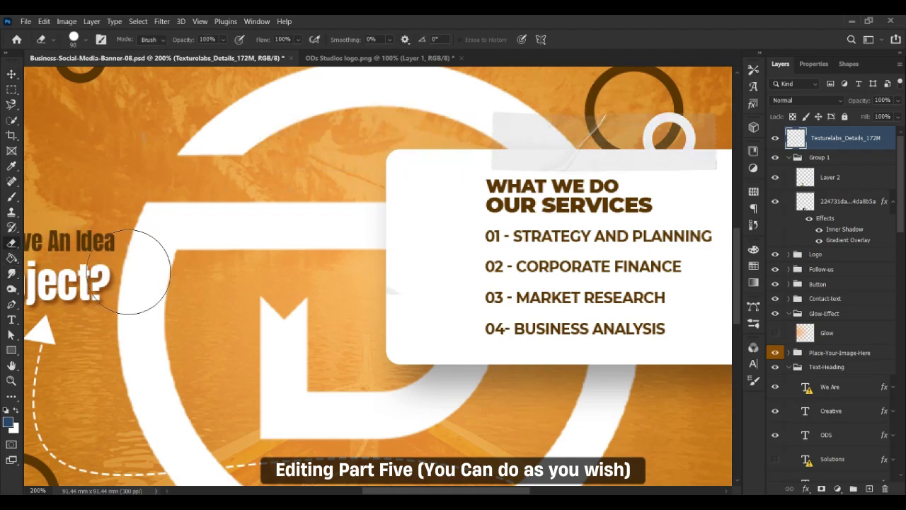
# Rotate the tape strip about 7.8° clockwise onto the card's upper-right corner and erase the leftover tape fragments.
pyautogui.hotkey('ctrl', '-')
pyautogui.hotkey('ctrl', 't')
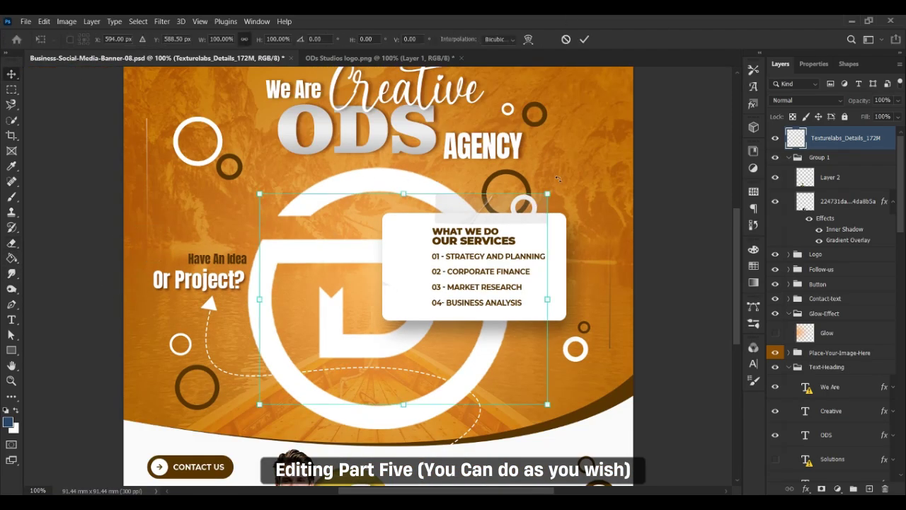
pyautogui.moveTo(555, 184); pyautogui.dragTo(545, 214)
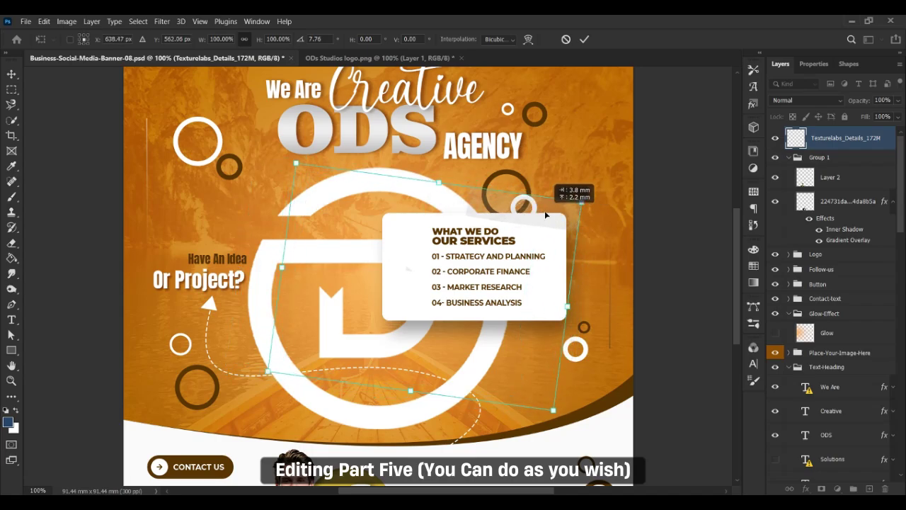
pyautogui.click(11, 244)
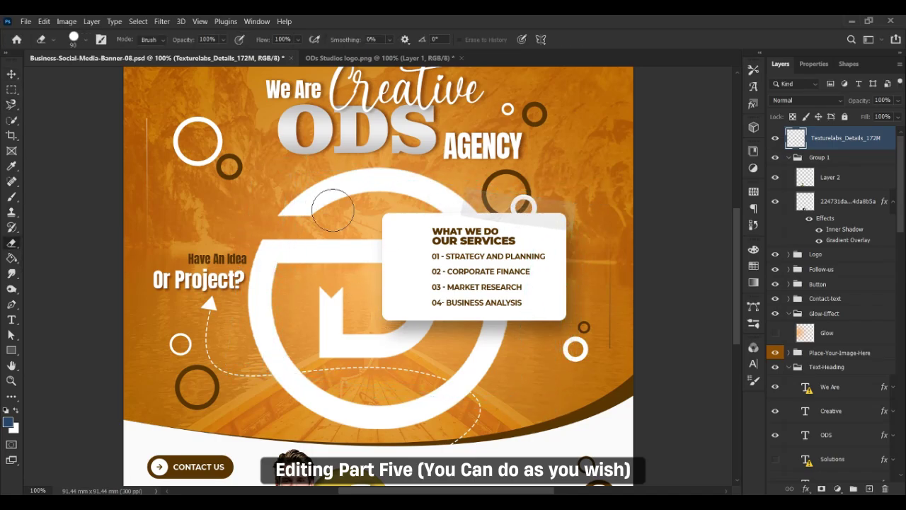
# Duplicate the tape strip onto the card's lower-left corner, and adjust the original strip's angle and position at the upper-right corner.
pyautogui.moveTo(435, 324); pyautogui.dragTo(428, 329)
pyautogui.keyDown('ctrl'); pyautogui.click(546, 221); pyautogui.keyUp('ctrl')
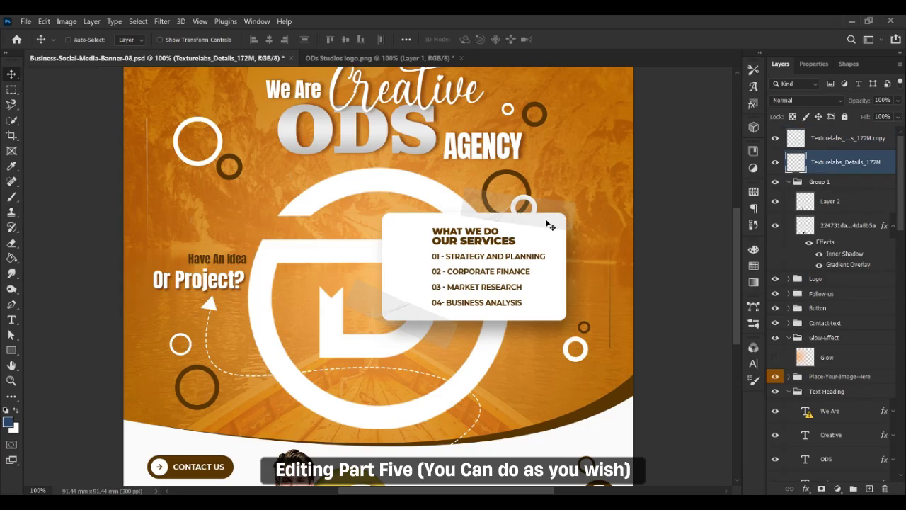
pyautogui.moveTo(583, 190); pyautogui.dragTo(612, 237)
pyautogui.moveTo(534, 240); pyautogui.dragTo(534, 213)
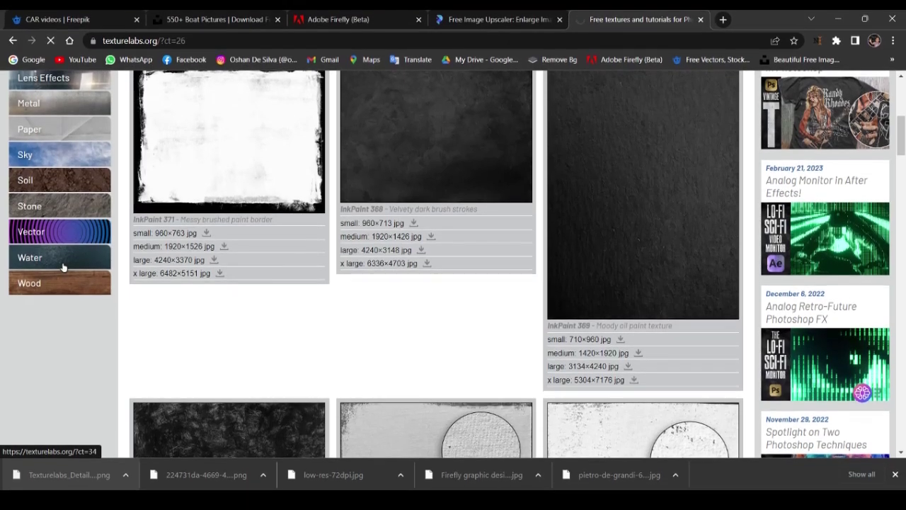
# In the Texturelabs Water category, download the medium 1920×1281 JPG of the Water 151 rippled water surface.
pyautogui.click(62, 241)
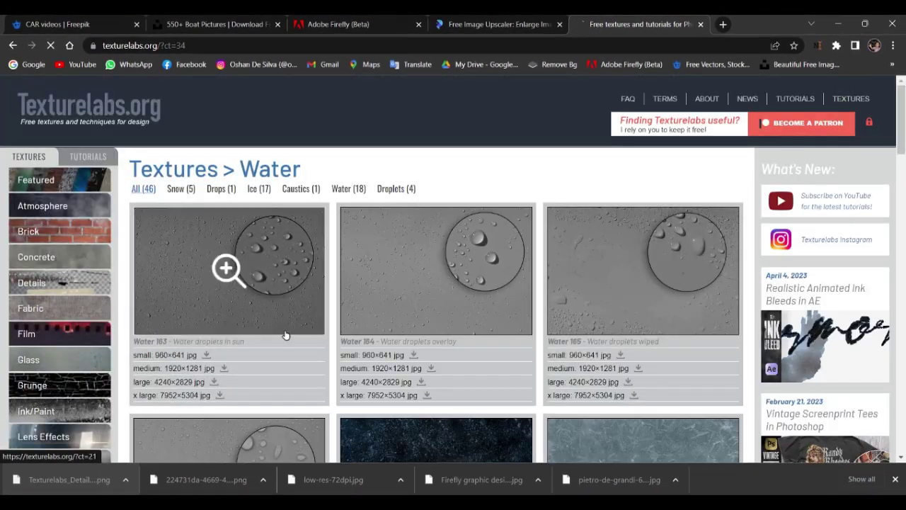
pyautogui.scroll(-5, 413, 240)
pyautogui.scroll(-10, 412, 240)
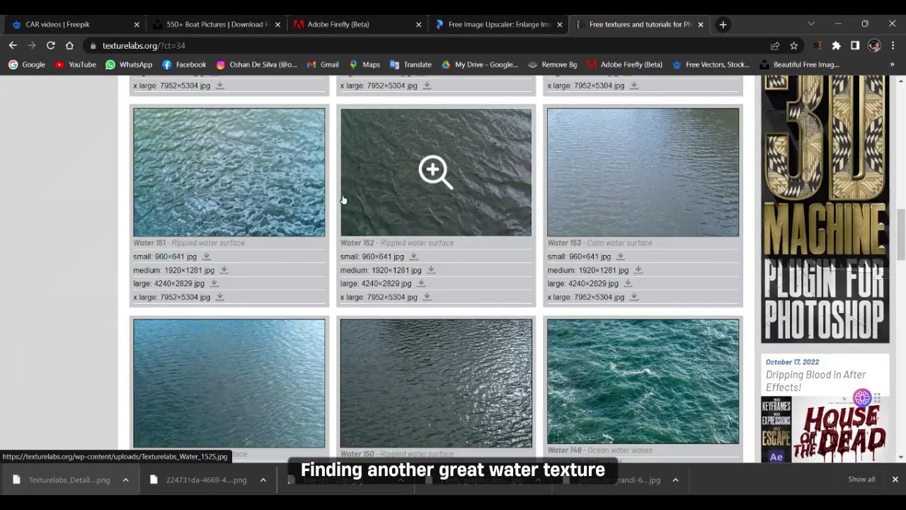
pyautogui.click(159, 271)
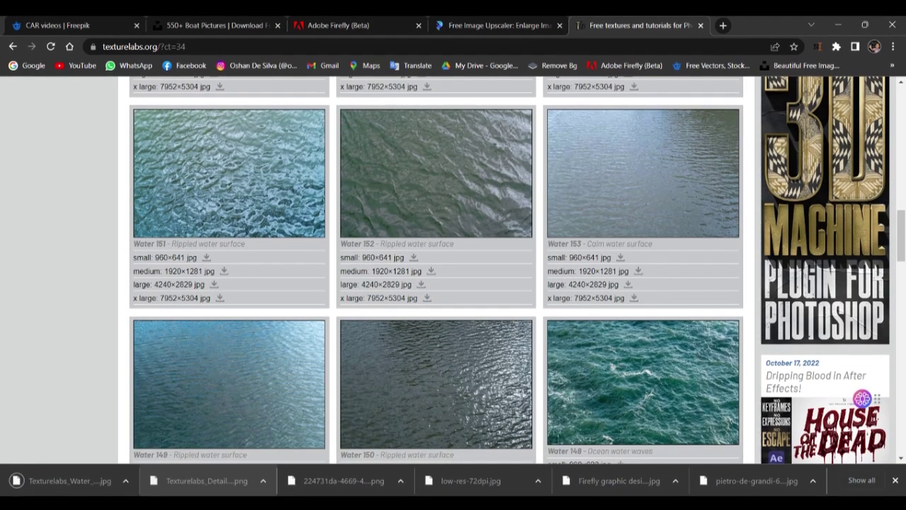
# Switch to Photoshop, place the downloaded Water 151 texture in the banner, and fit it over the canvas down to the lower edge.
pyautogui.click(42, 480)
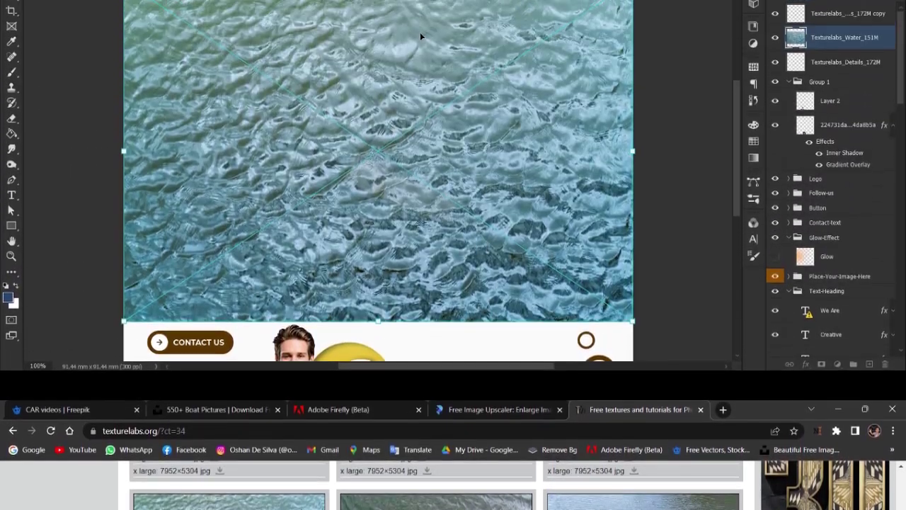
pyautogui.moveTo(408, 34); pyautogui.dragTo(378, 86)
pyautogui.scroll(-3, 378, 142)
pyautogui.moveTo(378, 366); pyautogui.dragTo(391, 455)
# Set the Texturelabs_Water_151M layer's blend mode to Multiply.
pyautogui.click(793, 102)
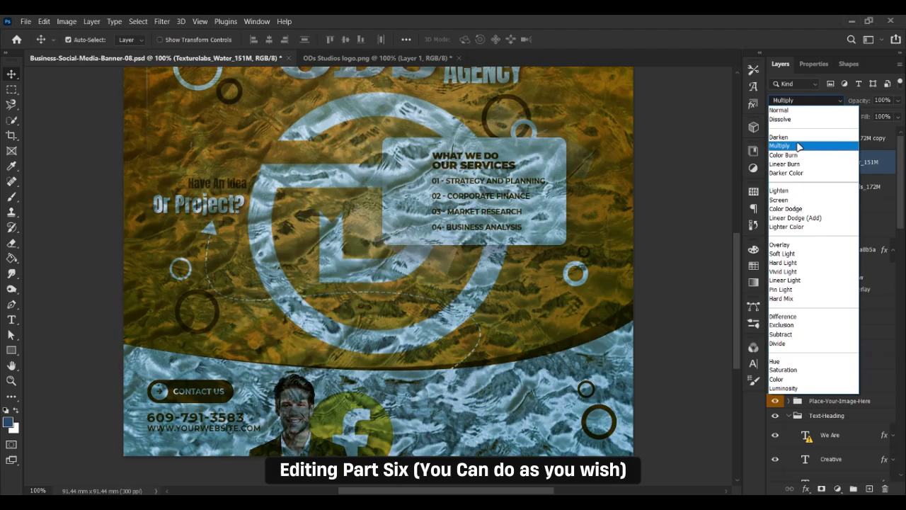
pyautogui.click(798, 145)
pyautogui.hotkey('ctrl', '-')
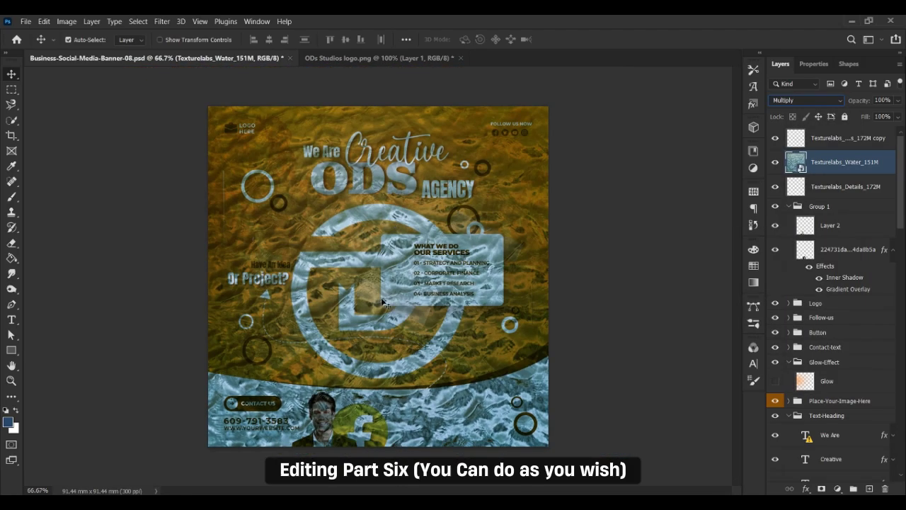
# Move the water texture layer beneath Shape-02 in the Background group, and place the logo on Layer 1 directly beneath it.
pyautogui.moveTo(860, 153); pyautogui.dragTo(825, 382)
pyautogui.scroll(-3, 827, 398)
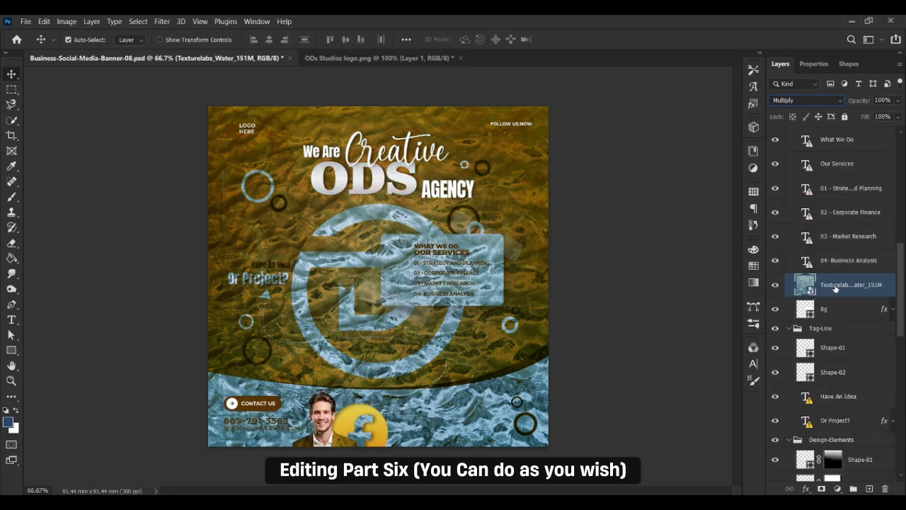
pyautogui.moveTo(836, 287); pyautogui.dragTo(833, 255)
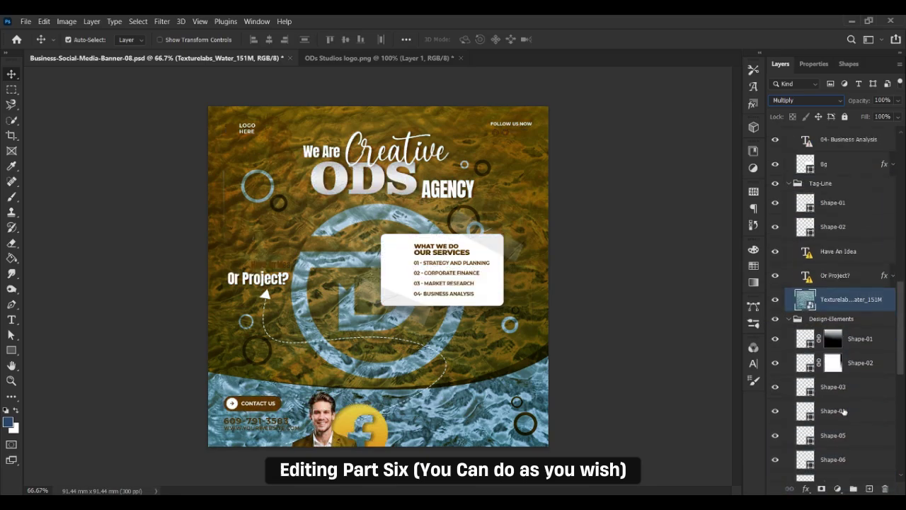
pyautogui.moveTo(826, 304); pyautogui.dragTo(831, 389)
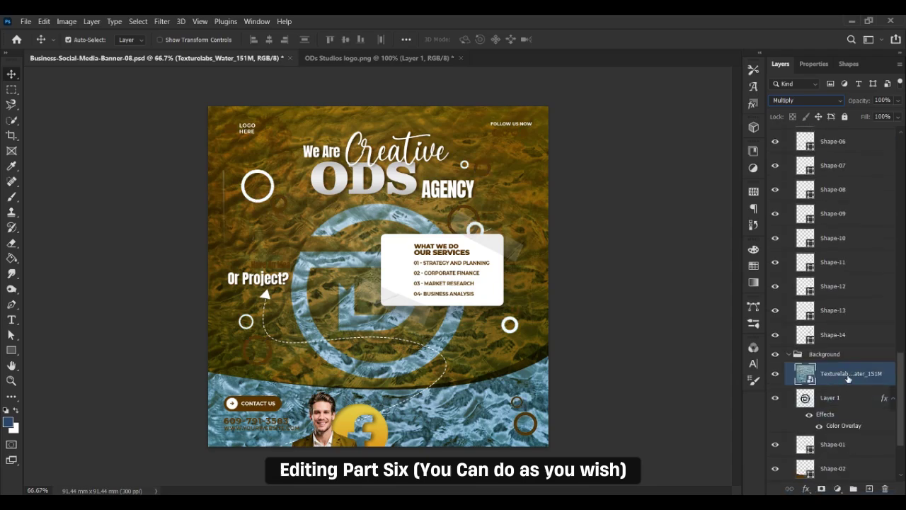
pyautogui.scroll(-4, 845, 378)
pyautogui.moveTo(846, 288); pyautogui.dragTo(846, 382)
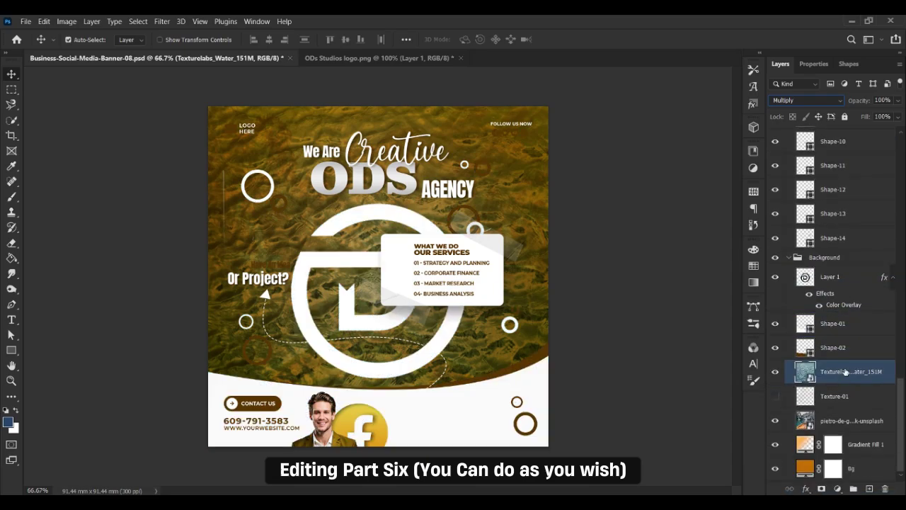
pyautogui.moveTo(849, 283); pyautogui.dragTo(841, 394)
# Lower the water texture layer's opacity to 76% and preview other blend modes on it, keeping Multiply.
pyautogui.click(858, 327)
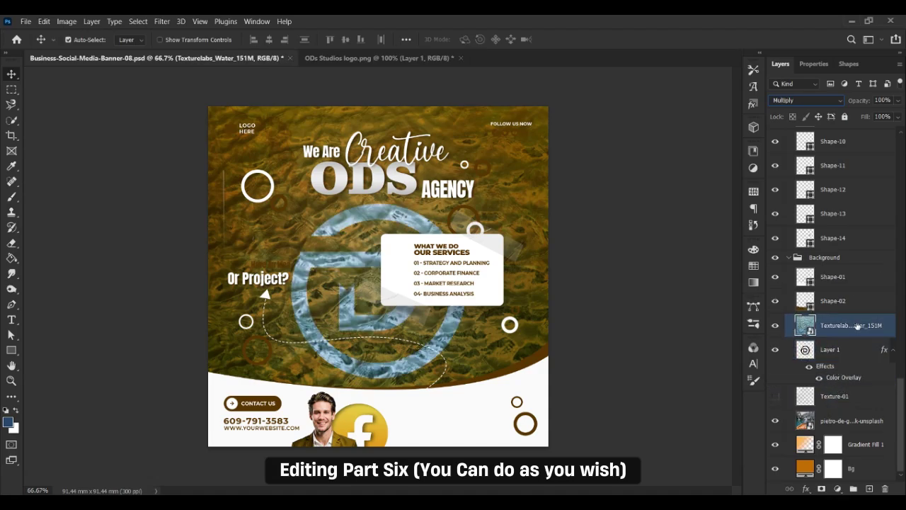
pyautogui.moveTo(871, 115); pyautogui.dragTo(885, 115)
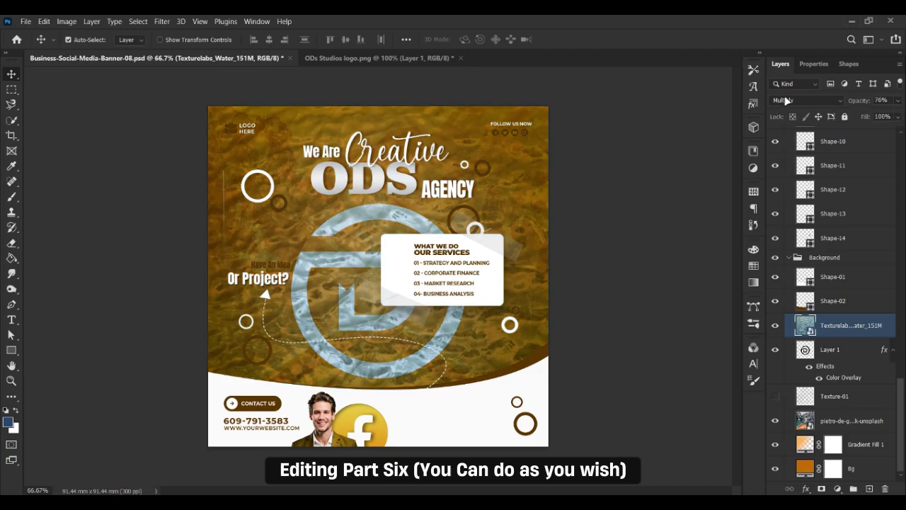
pyautogui.click(786, 100)
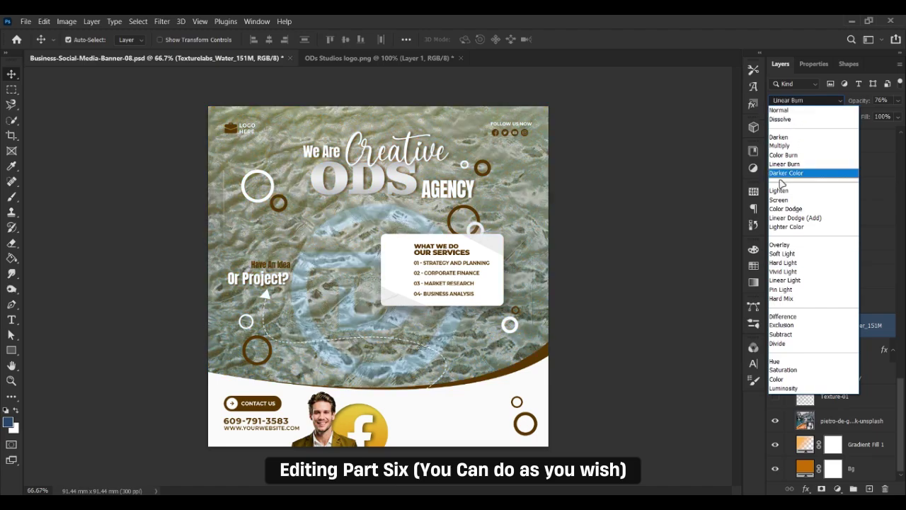
pyautogui.click(781, 145)
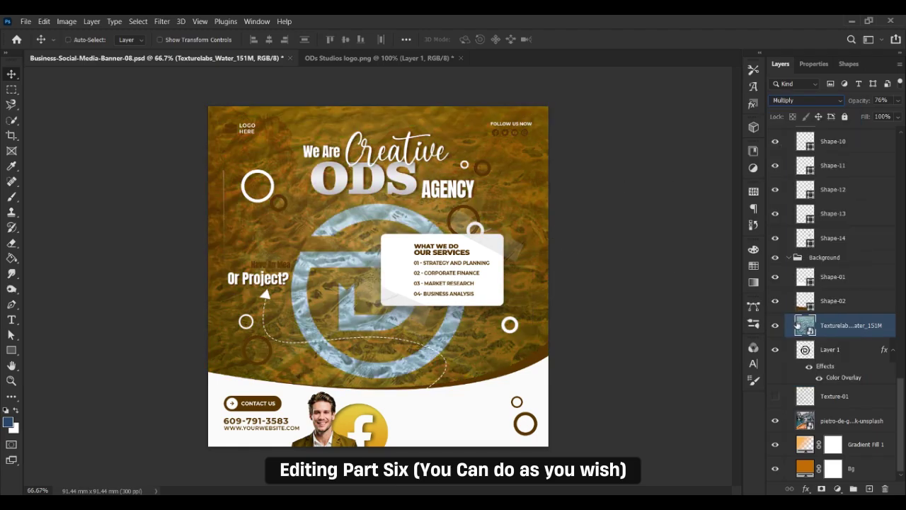
# Move the Gradient Fill 1 layer directly above the logo's Layer 1, beneath the water texture.
pyautogui.moveTo(814, 376); pyautogui.dragTo(818, 395)
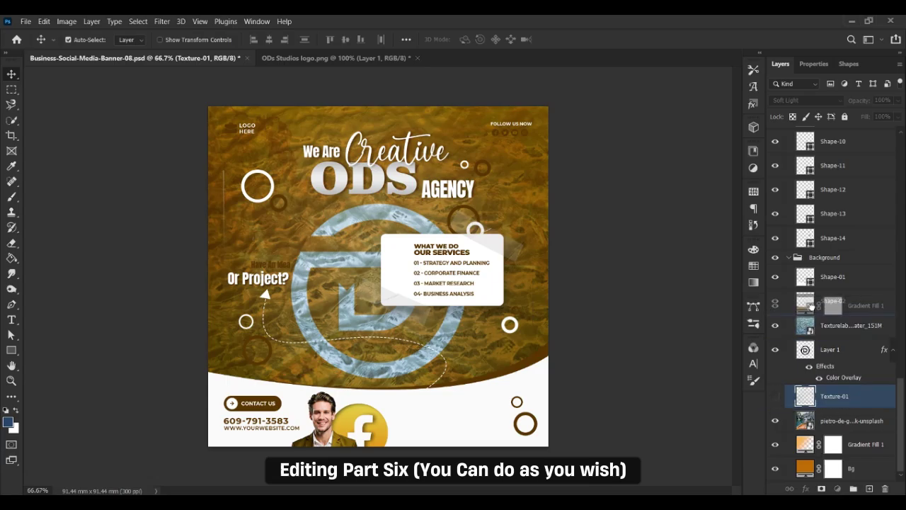
pyautogui.moveTo(812, 306); pyautogui.dragTo(804, 350)
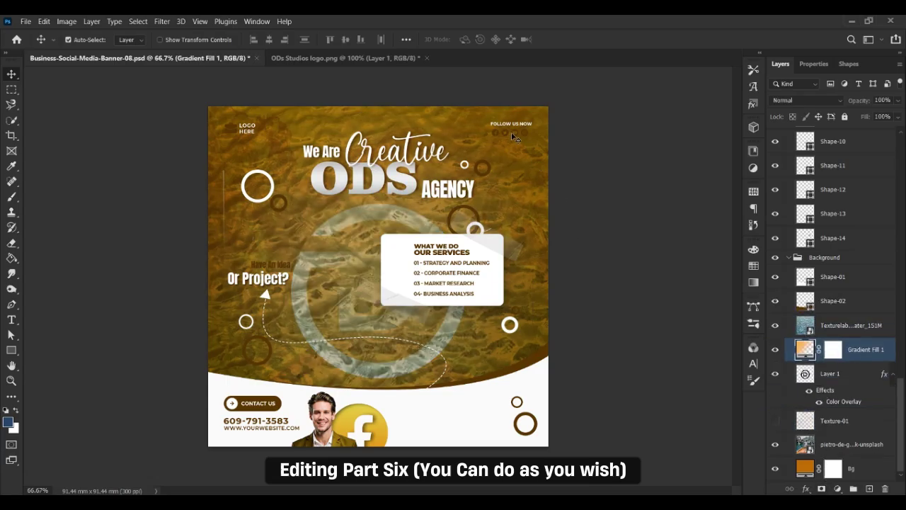
pyautogui.hotkey('ctrl', '+')
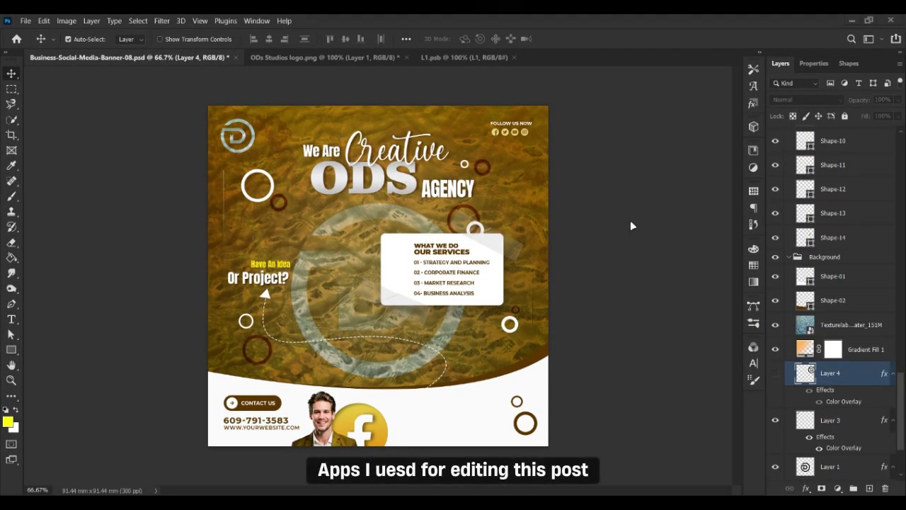
pyautogui.hotkey('ctrl', '-')
pyautogui.hotkey('ctrl', '+')
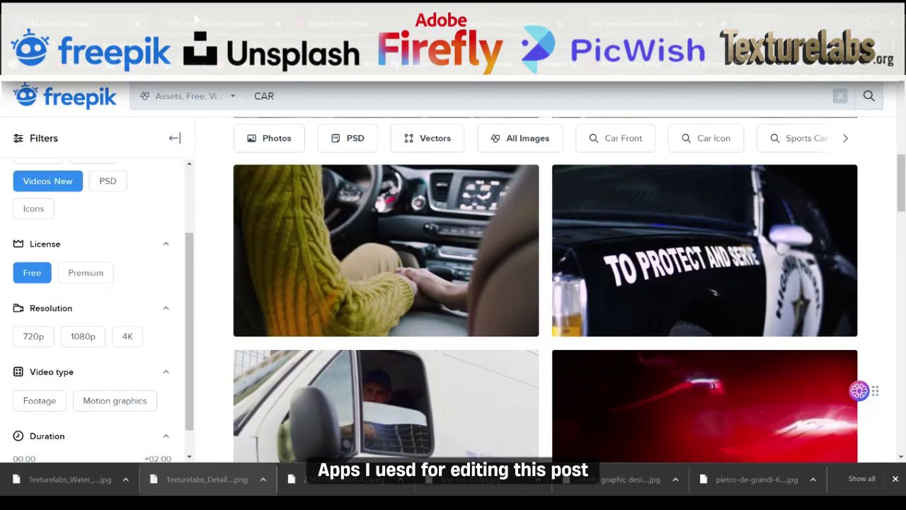
pyautogui.click(194, 24)
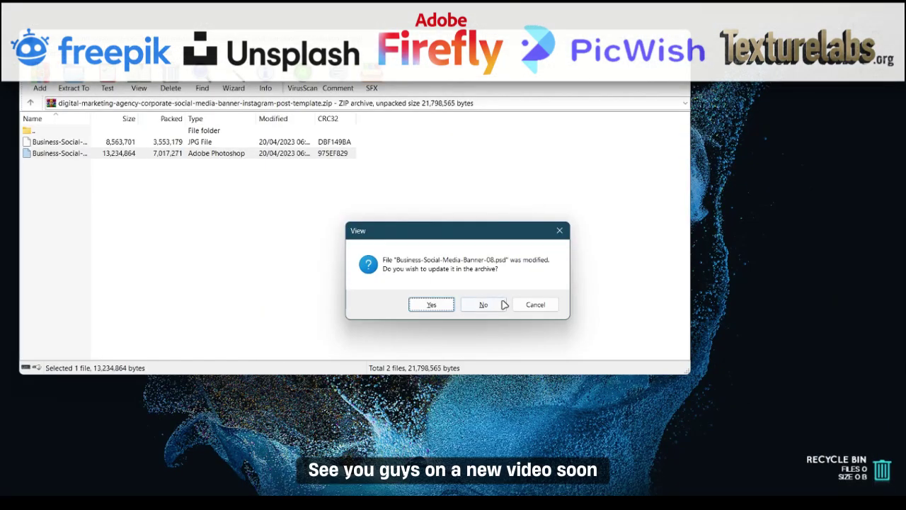
# Decline updating the modified Business-Social-Media-Banner-08.psd in the ZIP archive.
pyautogui.click(501, 305)
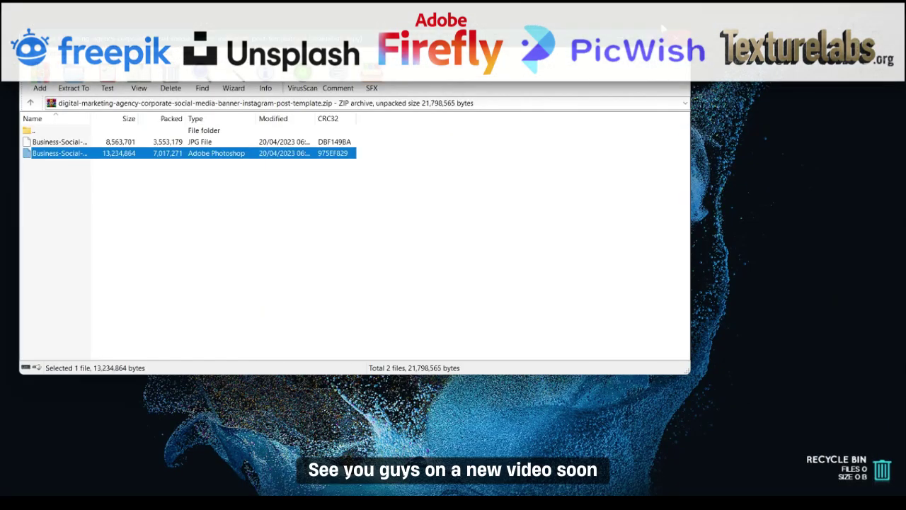